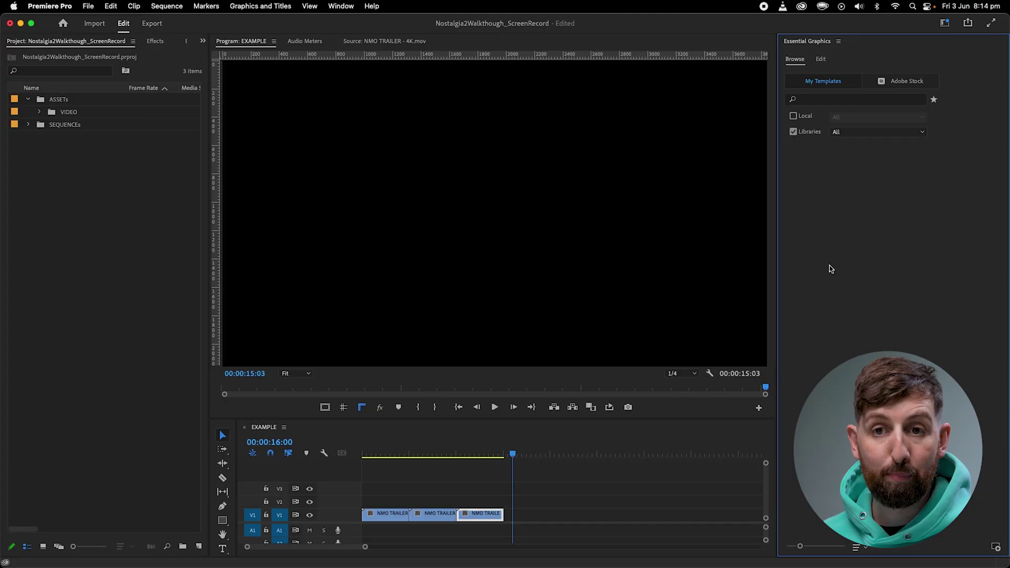
Step: Open the Essential Graphics panel menu beside the EXAMPLE sequence
{"action": "left_click", "coordinate": [838, 42]}
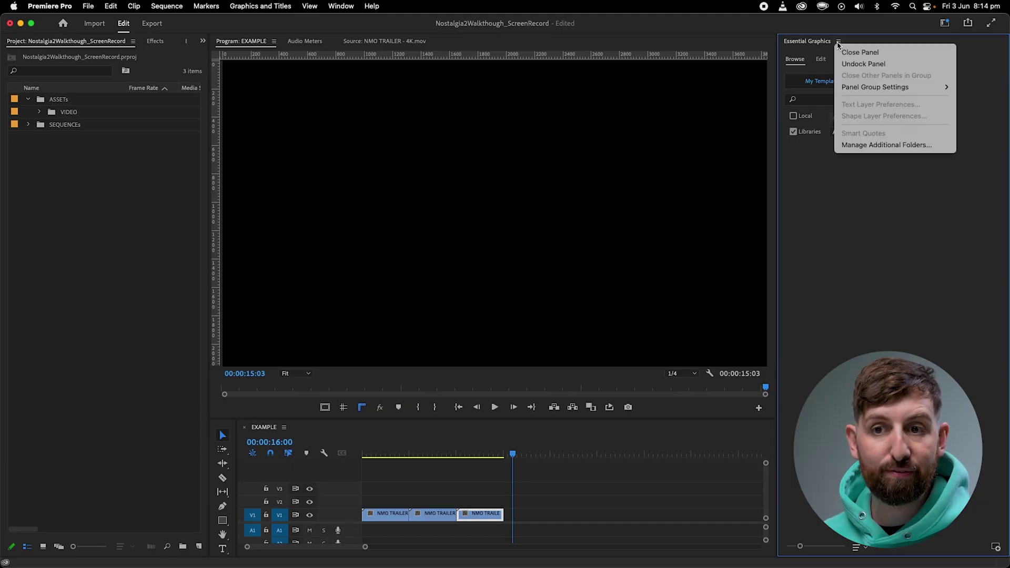
Step: Add the MOGRTs folder as an additional local template folder and browse its templates
{"action": "left_click", "coordinate": [855, 144]}
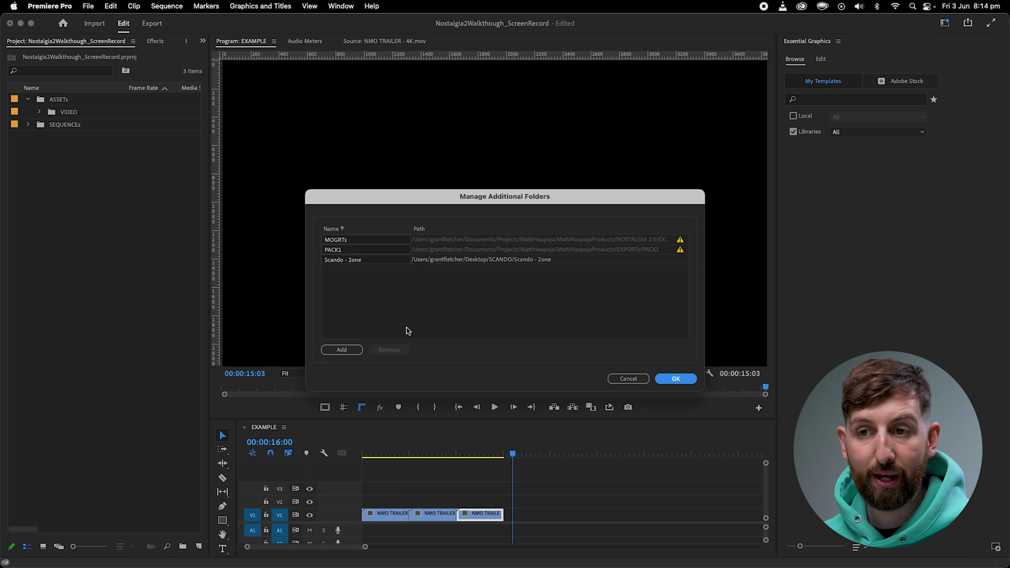
{"action": "left_click", "coordinate": [343, 350]}
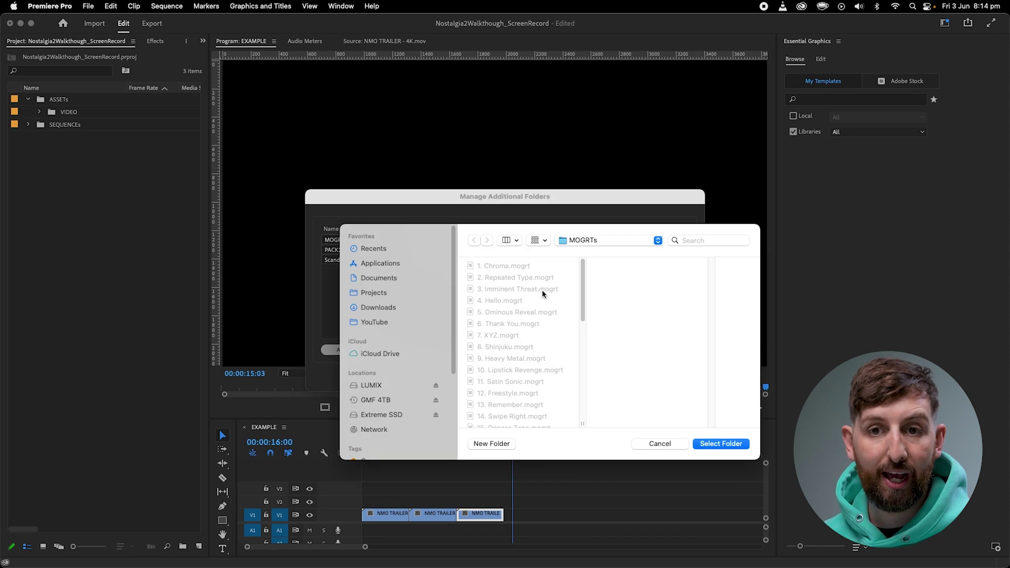
{"action": "left_click", "coordinate": [721, 443]}
{"action": "left_click", "coordinate": [674, 378]}
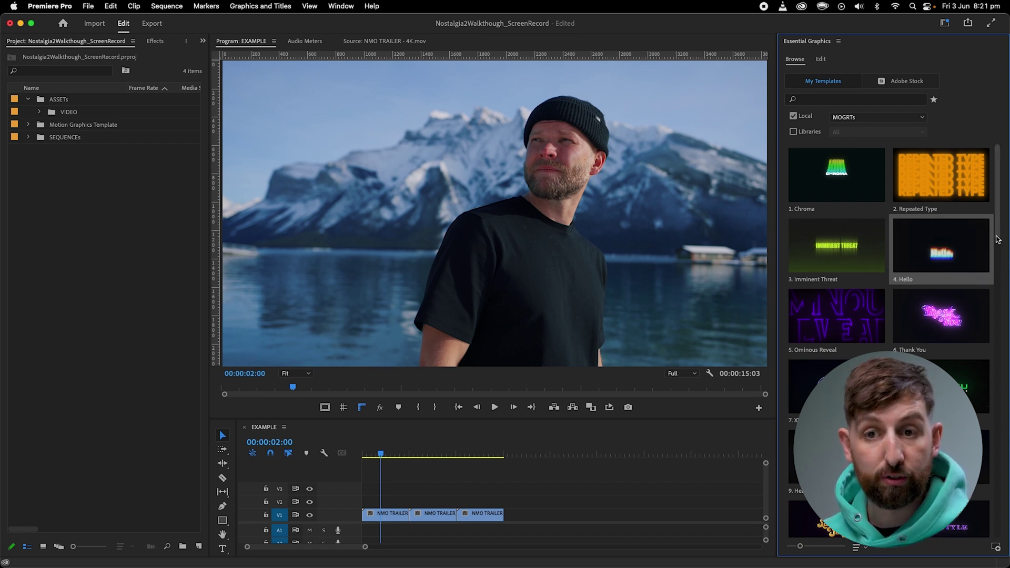
{"action": "scroll", "coordinate": [997, 239], "scroll_direction": "down", "scroll_amount": 5}
Step: Place the 12. Freestyle template on V2 above the NMO TRAILER clips and select it
{"action": "left_click_drag", "start_coordinate": [951, 308], "coordinate": [371, 494]}
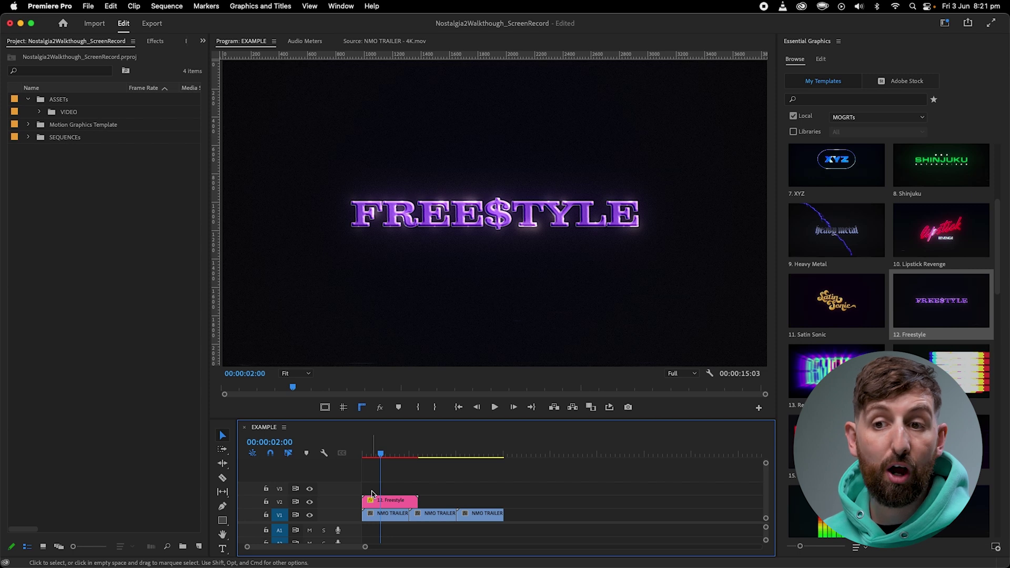
{"action": "left_click", "coordinate": [393, 506]}
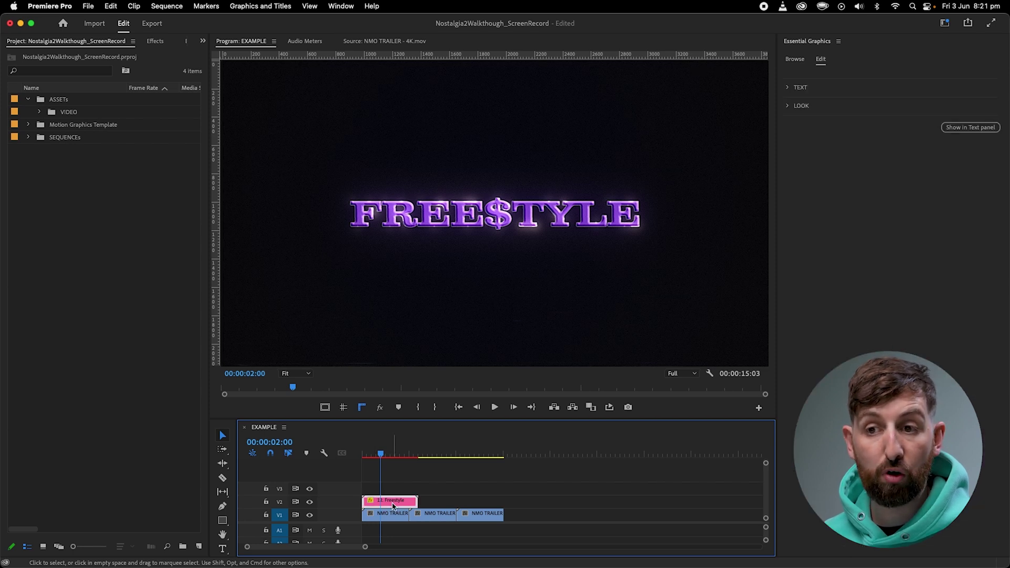
Step: Change the title text to HELLO HELLO with size 285, Leading 0 and Tracking 5
{"action": "left_click", "coordinate": [788, 87]}
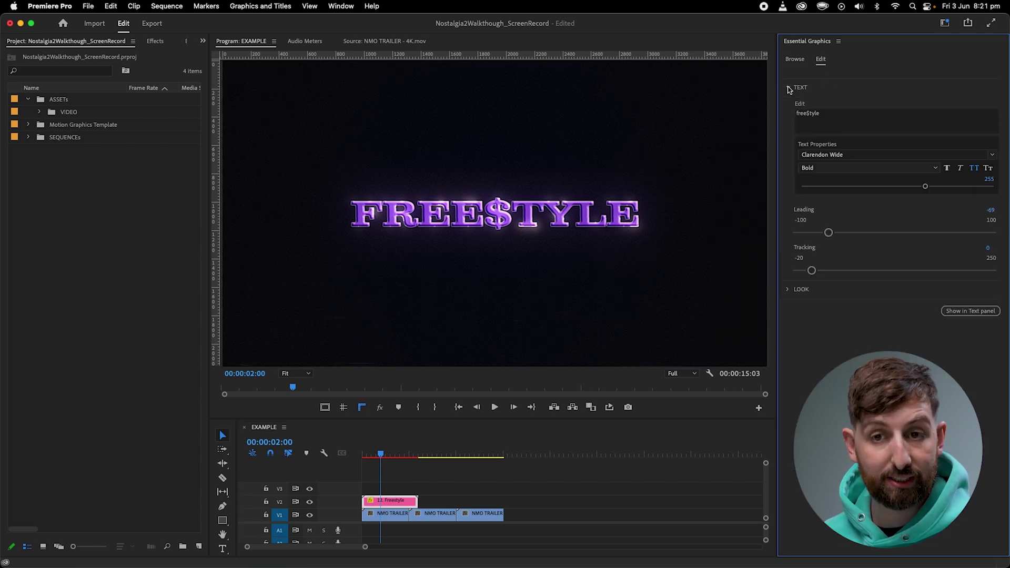
{"action": "left_click", "coordinate": [831, 116]}
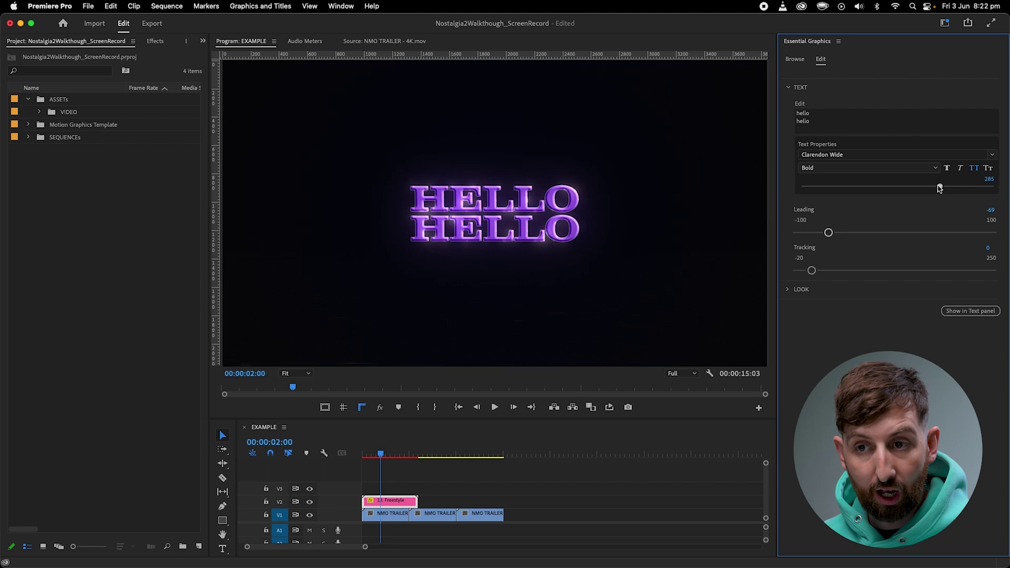
{"action": "left_click", "coordinate": [939, 186]}
{"action": "left_click_drag", "start_coordinate": [991, 211], "coordinate": [990, 248]}
{"action": "left_click", "coordinate": [788, 289]}
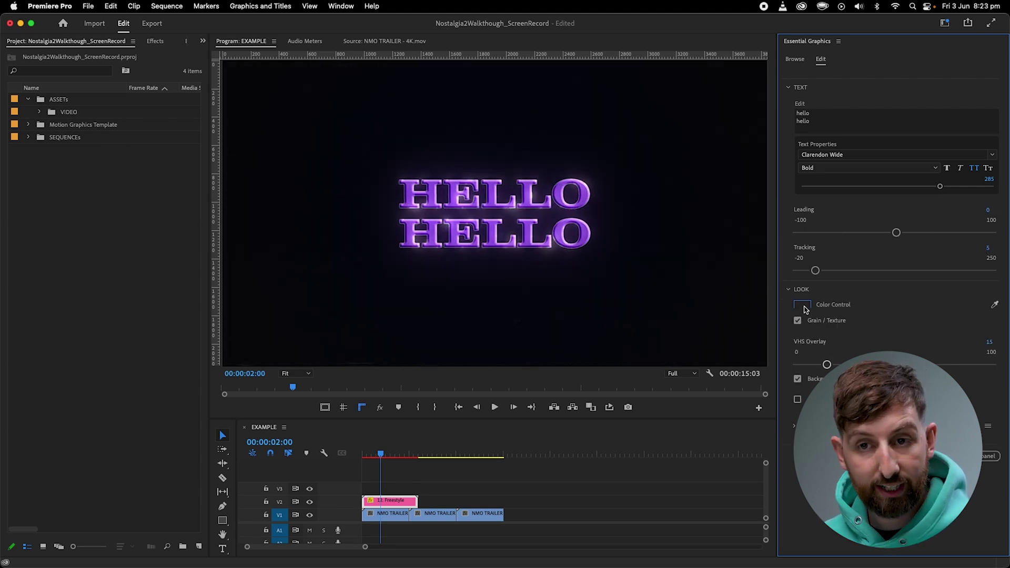
Step: Set the title's Color Control to a cyan-blue
{"action": "left_click", "coordinate": [802, 305]}
{"action": "left_click", "coordinate": [688, 311]}
{"action": "left_click", "coordinate": [686, 304]}
{"action": "left_click", "coordinate": [774, 224]}
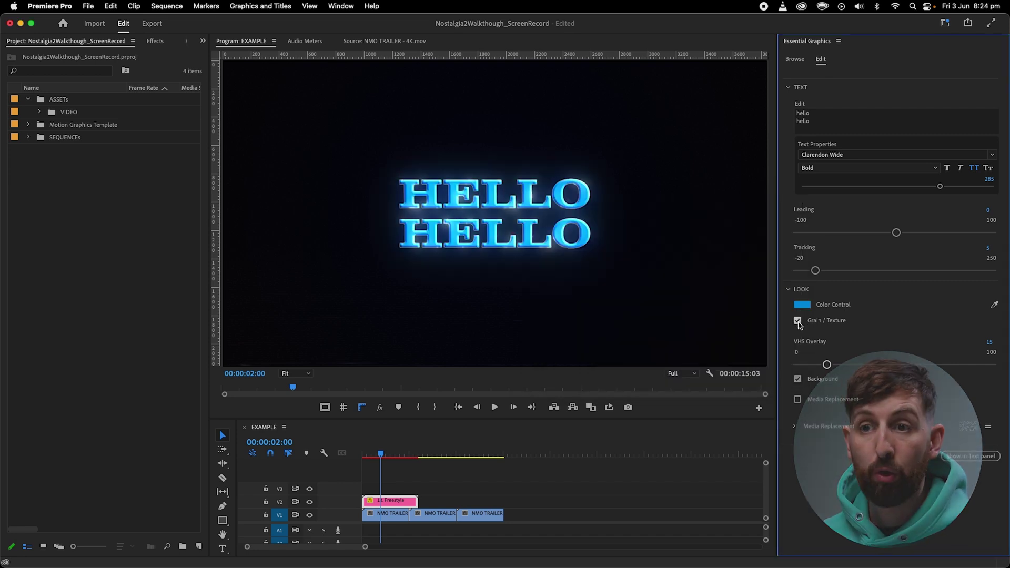
Step: Turn off Grain/Texture and Background, and expand the Media Replacement settings
{"action": "left_click", "coordinate": [797, 321]}
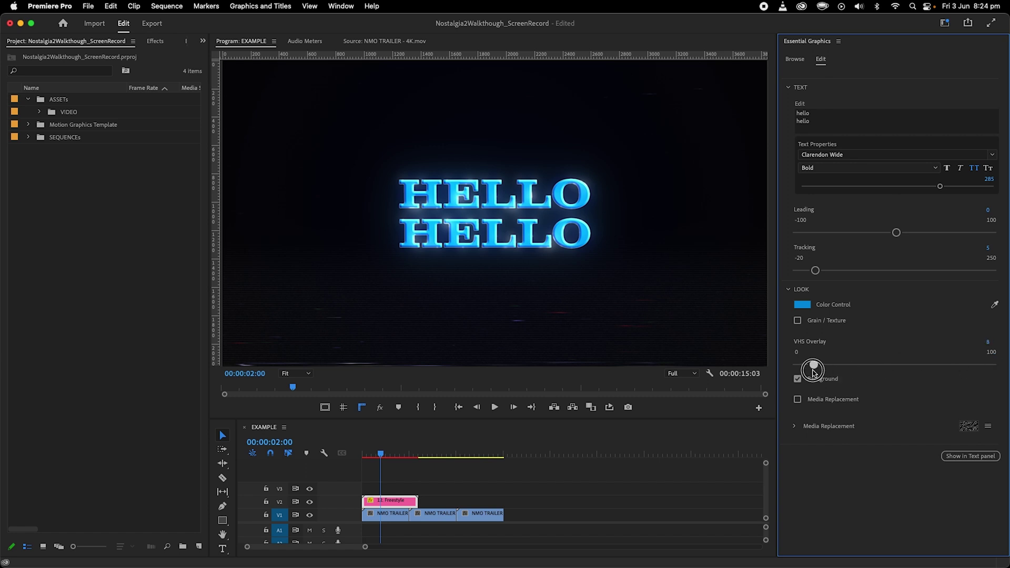
{"action": "left_click", "coordinate": [797, 379]}
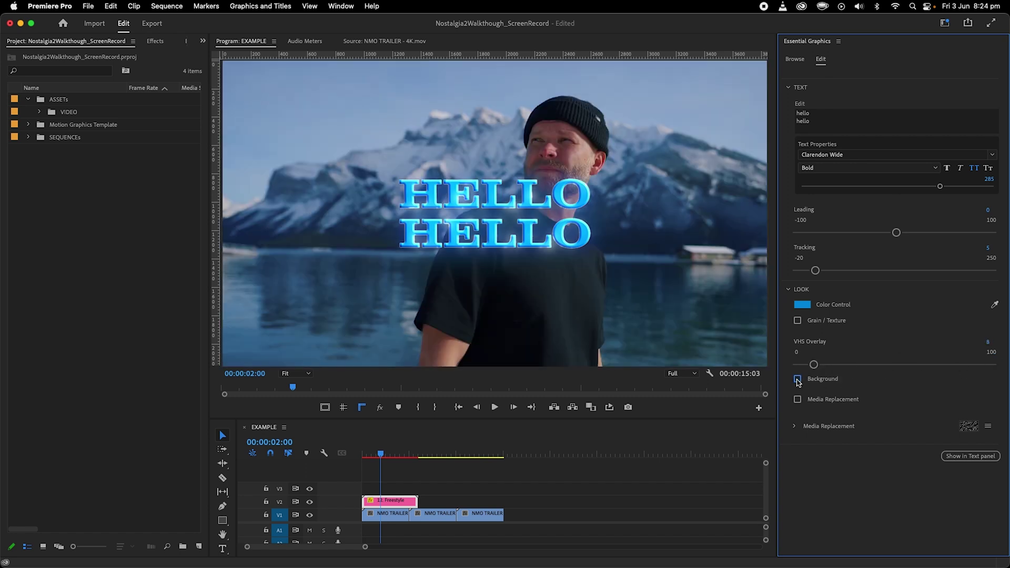
{"action": "left_click", "coordinate": [795, 426]}
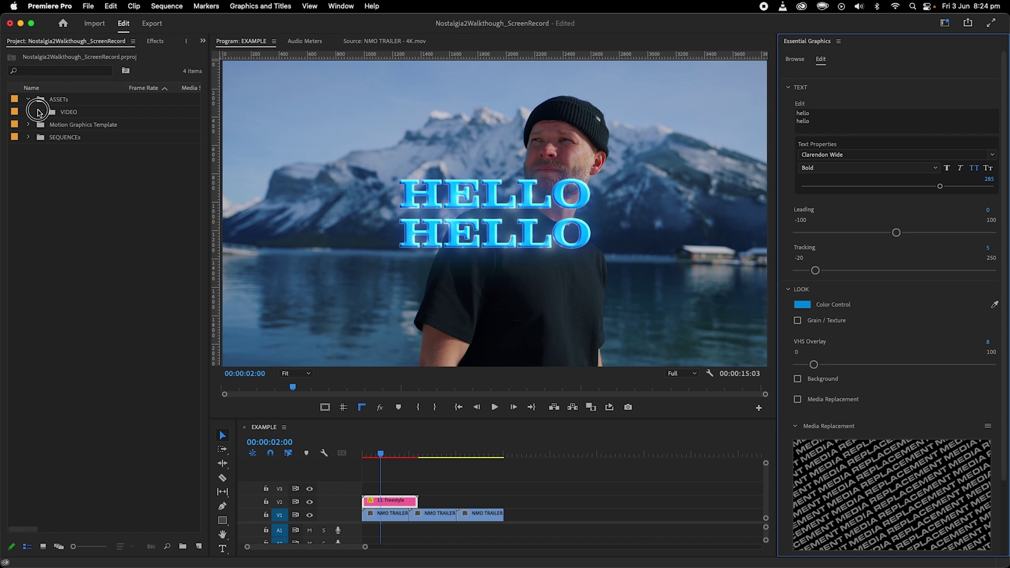
{"action": "left_click", "coordinate": [39, 112]}
Step: Drop the NMO TRAILER clip into the Media Replacement box and enable Media Replacement
{"action": "left_click_drag", "start_coordinate": [81, 125], "coordinate": [895, 474]}
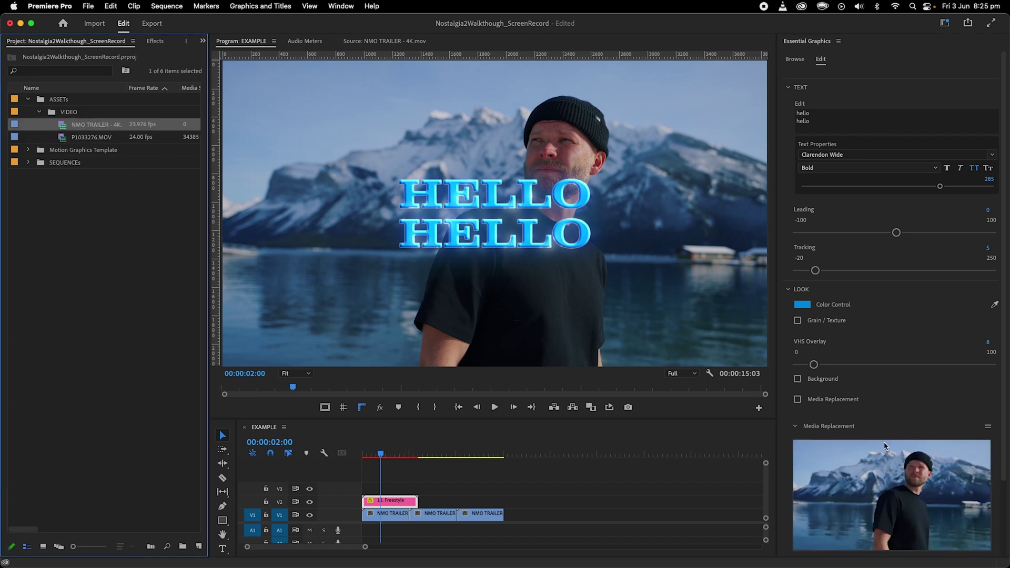
{"action": "left_click", "coordinate": [797, 400]}
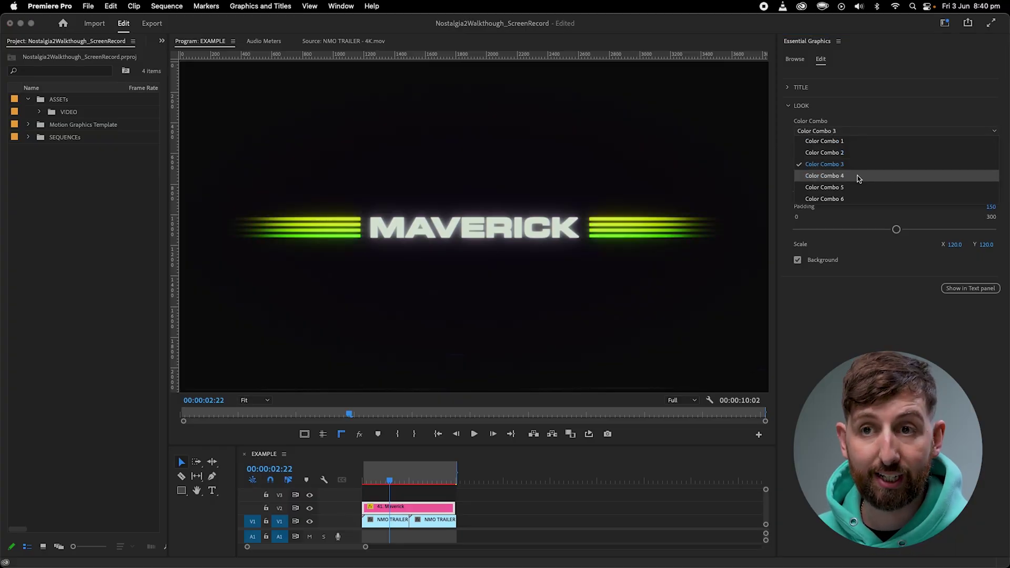
Step: Apply Color Combo 6 to Maverick and Combo 4 (purple and orange) to the VHS Box cassette
{"action": "left_click", "coordinate": [830, 199]}
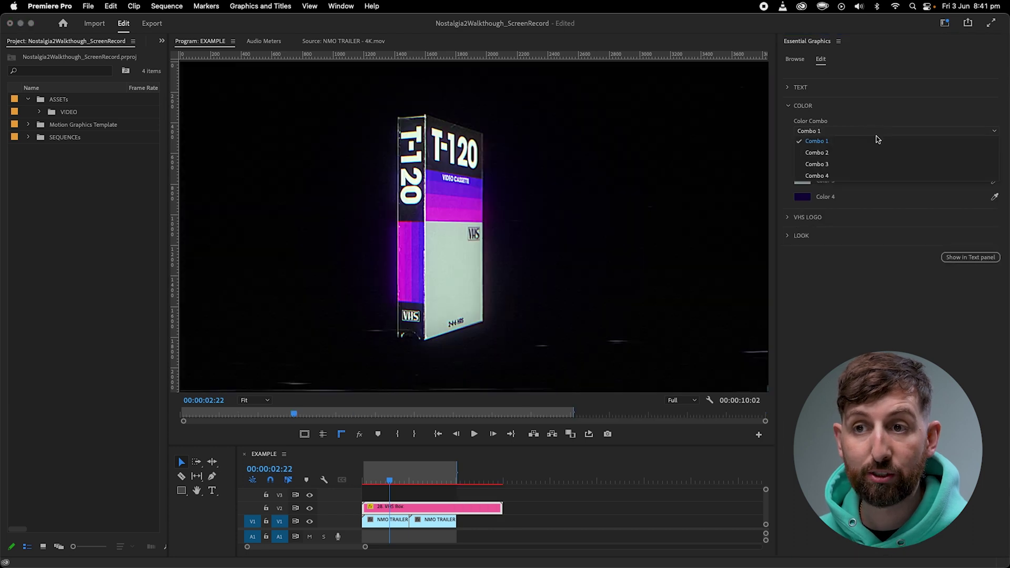
{"action": "left_click", "coordinate": [875, 152]}
{"action": "left_click", "coordinate": [875, 132]}
{"action": "left_click", "coordinate": [863, 175]}
{"action": "left_click", "coordinate": [788, 218]}
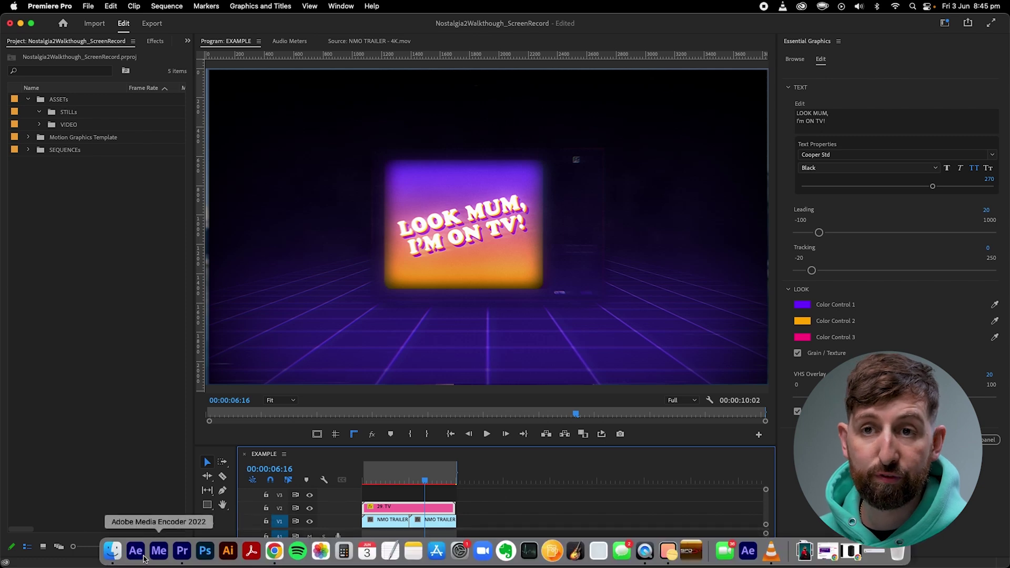
{"action": "left_click", "coordinate": [111, 559]}
Step: Import the six Nostalgia film matte PNGs into STILLS and place FilmMatte6 above the TV title
{"action": "left_click_drag", "start_coordinate": [618, 237], "coordinate": [628, 168]}
{"action": "left_click_drag", "start_coordinate": [82, 114], "coordinate": [82, 114]}
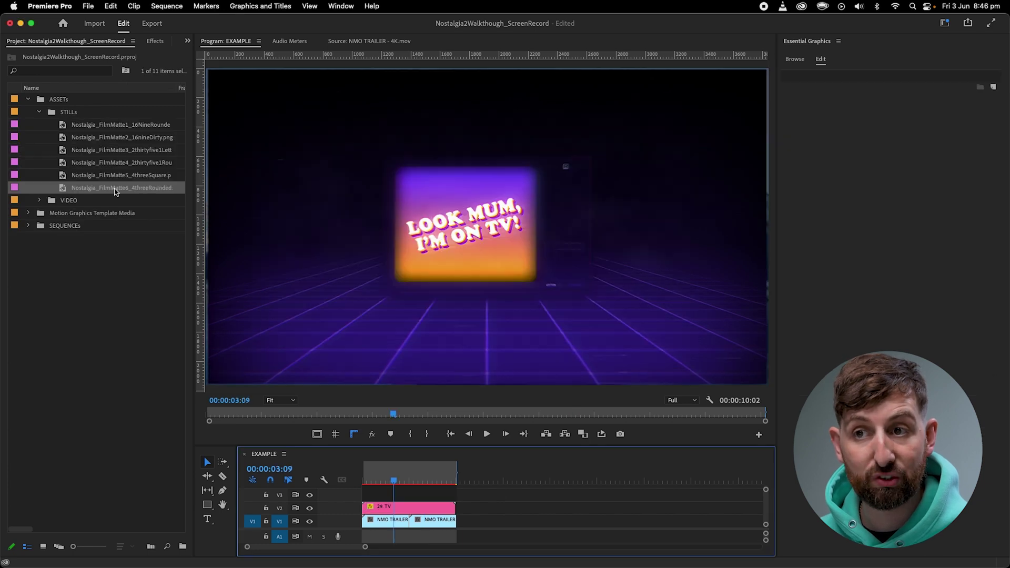
{"action": "left_click_drag", "start_coordinate": [116, 191], "coordinate": [452, 491]}
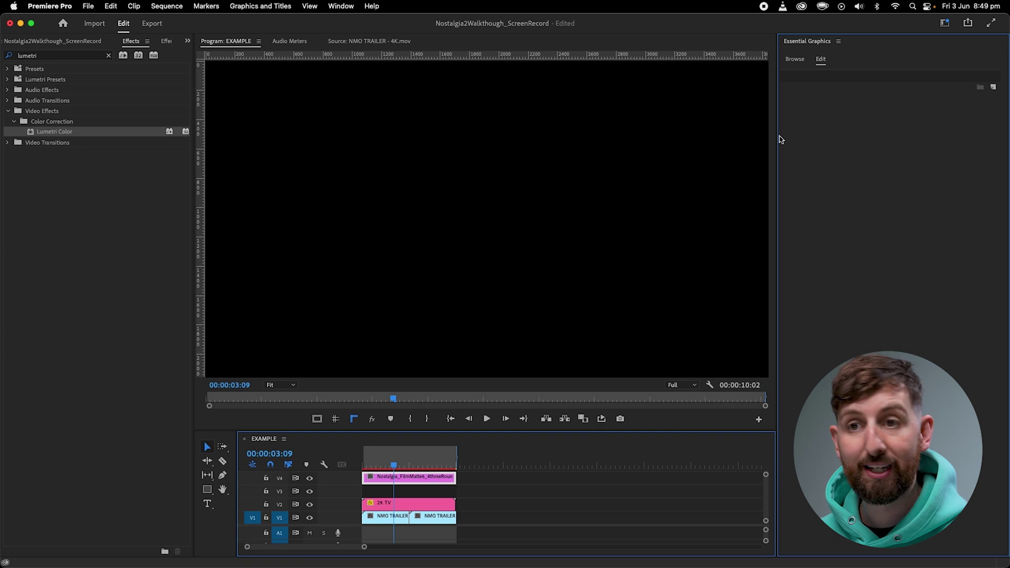
{"action": "left_click", "coordinate": [795, 59]}
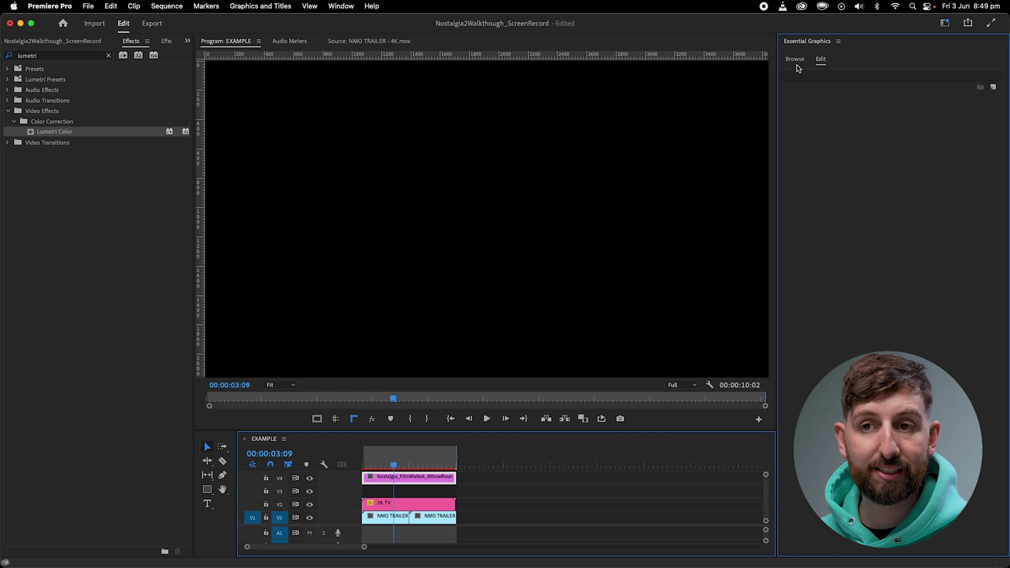
Step: Add Details 2 - Credits to the sequence, then open Nostalgia2.aep in After Effects
{"action": "left_click_drag", "start_coordinate": [836, 428], "coordinate": [368, 490]}
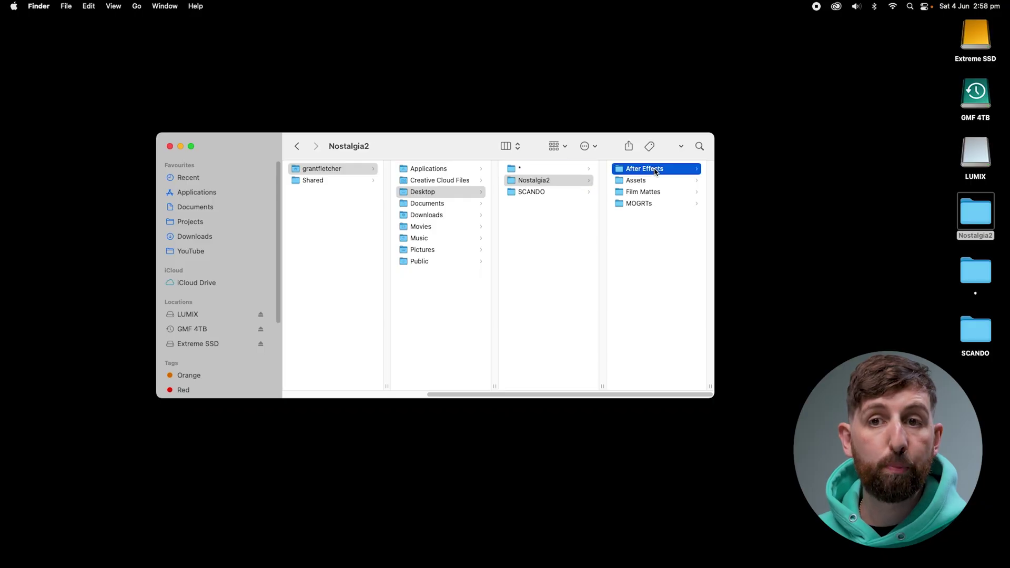
{"action": "left_click", "coordinate": [651, 181]}
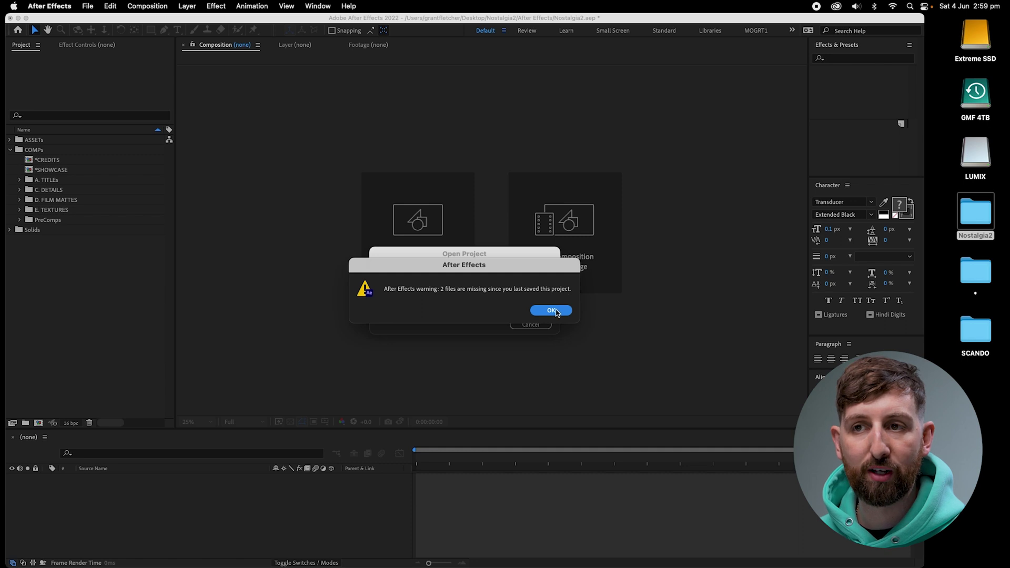
{"action": "key", "text": "Return"}
{"action": "left_click", "coordinate": [9, 140]}
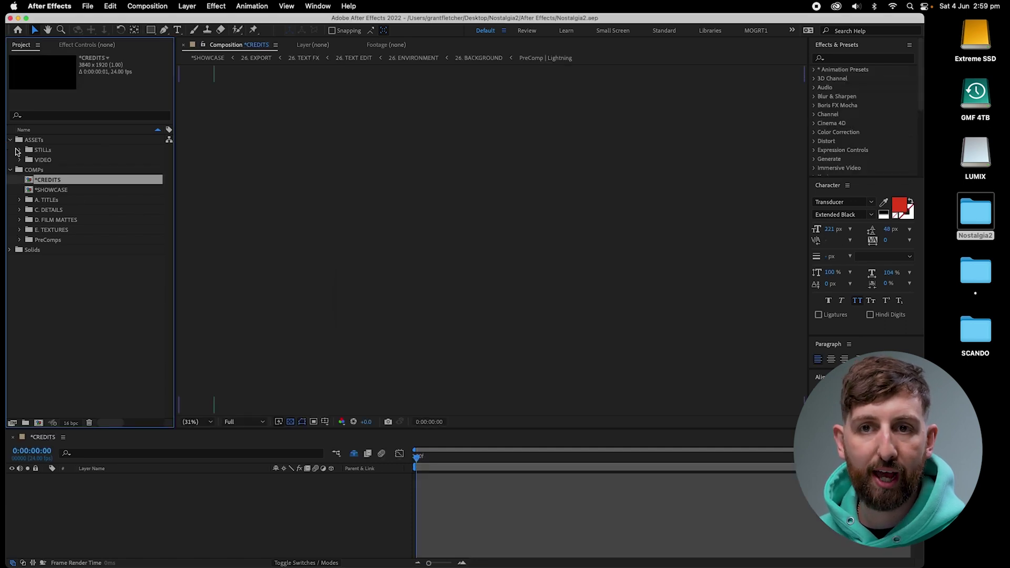
Step: Select the missing VHSBOX.jpg in the STILLs folder and choose Replace Footage from a file
{"action": "left_click", "coordinate": [20, 150]}
{"action": "left_click", "coordinate": [54, 160]}
{"action": "left_click", "coordinate": [21, 170]}
{"action": "right_click", "coordinate": [62, 161]}
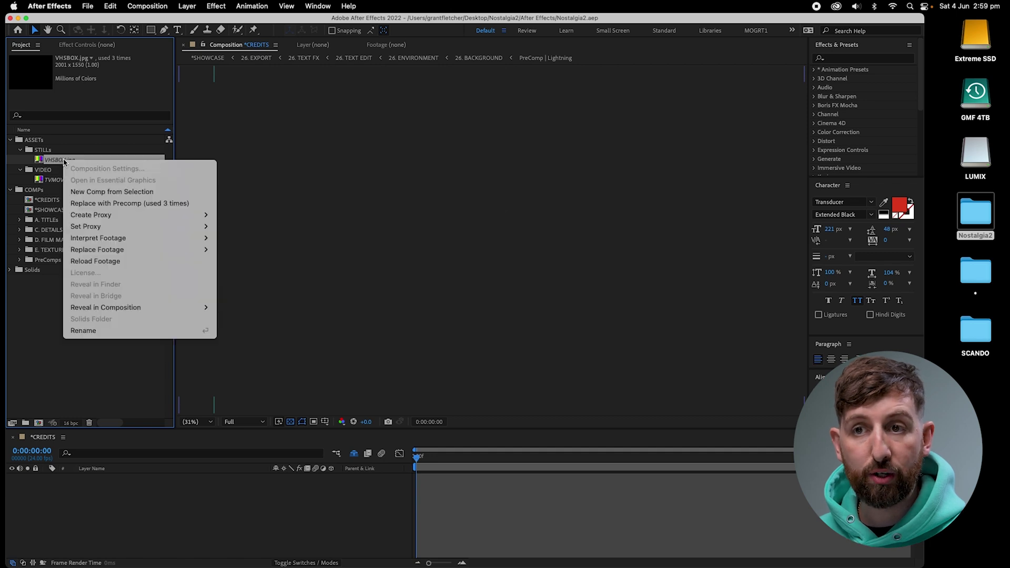
{"action": "mouse_move", "coordinate": [110, 252]}
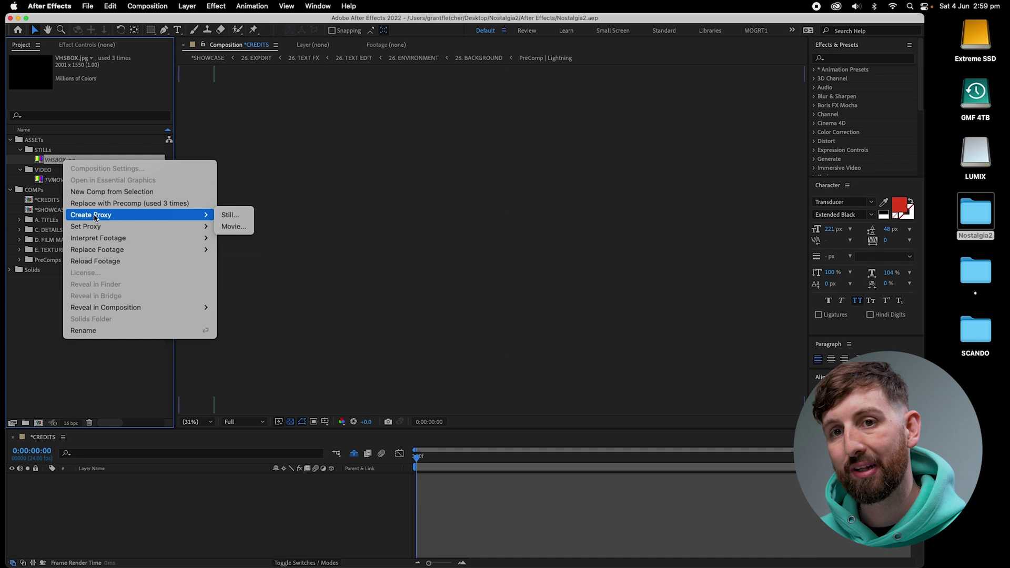
{"action": "mouse_move", "coordinate": [111, 257]}
{"action": "left_click", "coordinate": [229, 249]}
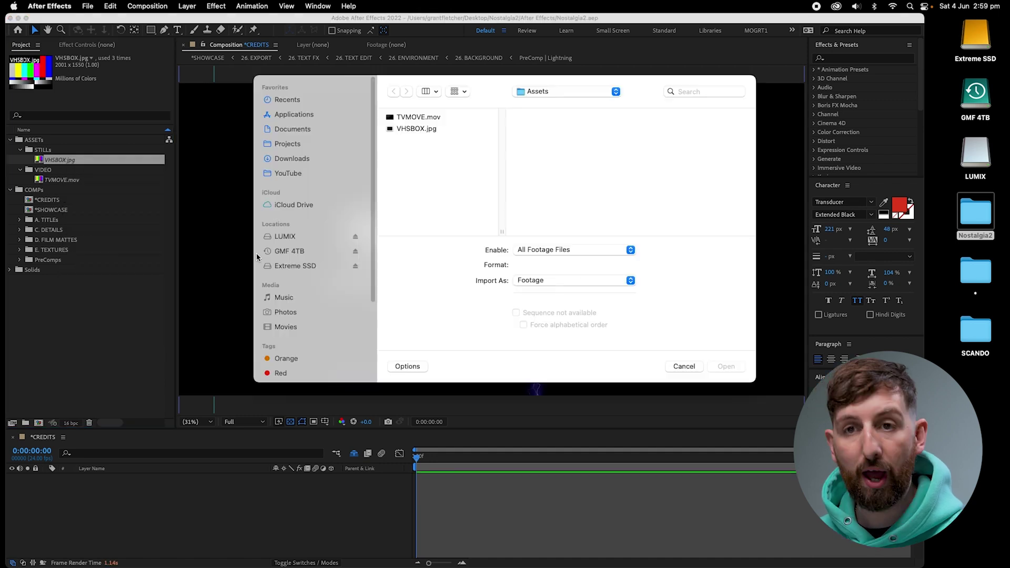
Step: Relink it to VHSBOX.jpg in the Assets folder and show the Essential Graphics panel
{"action": "left_click", "coordinate": [560, 92]}
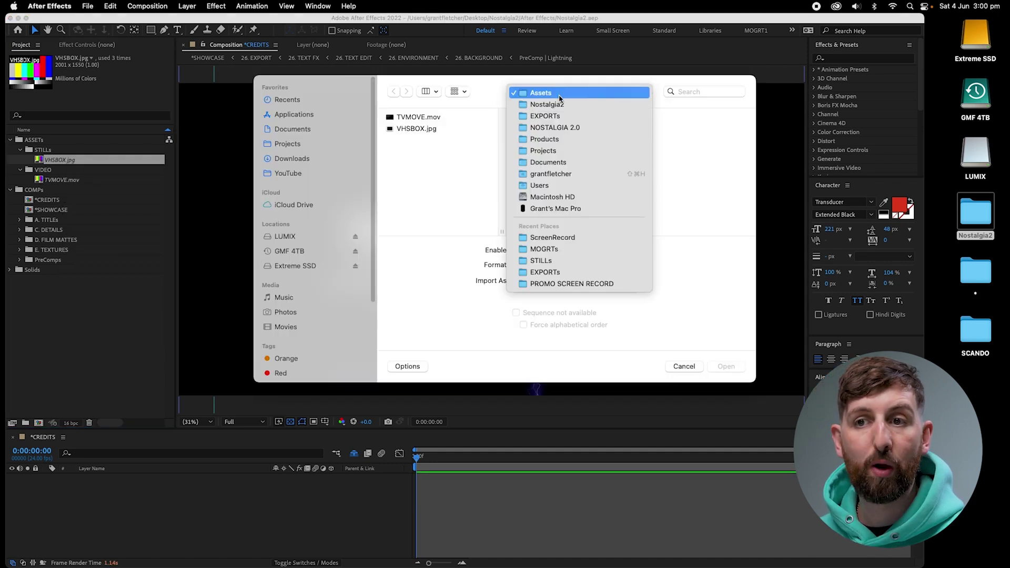
{"action": "left_click", "coordinate": [559, 90]}
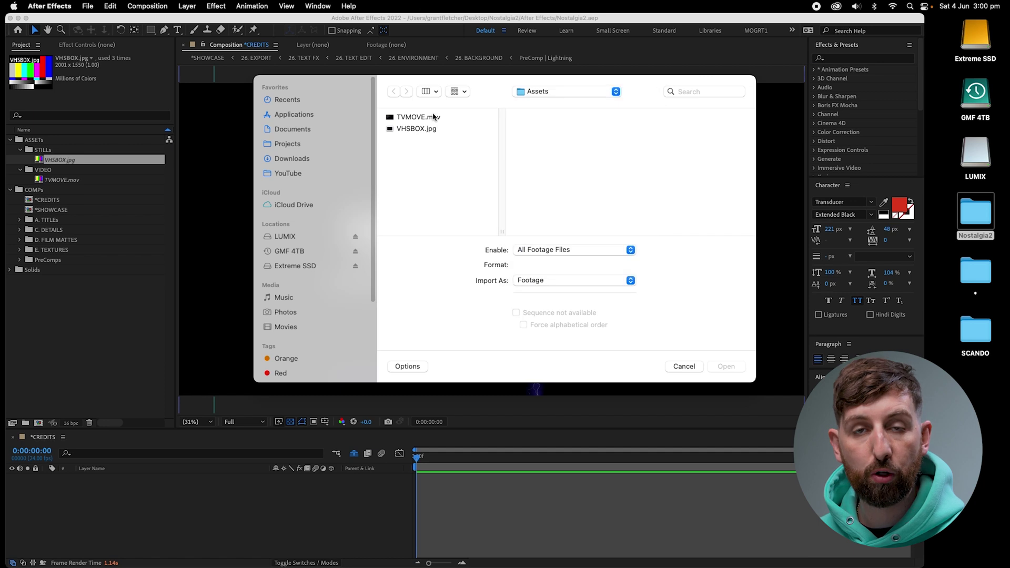
{"action": "left_click", "coordinate": [432, 129]}
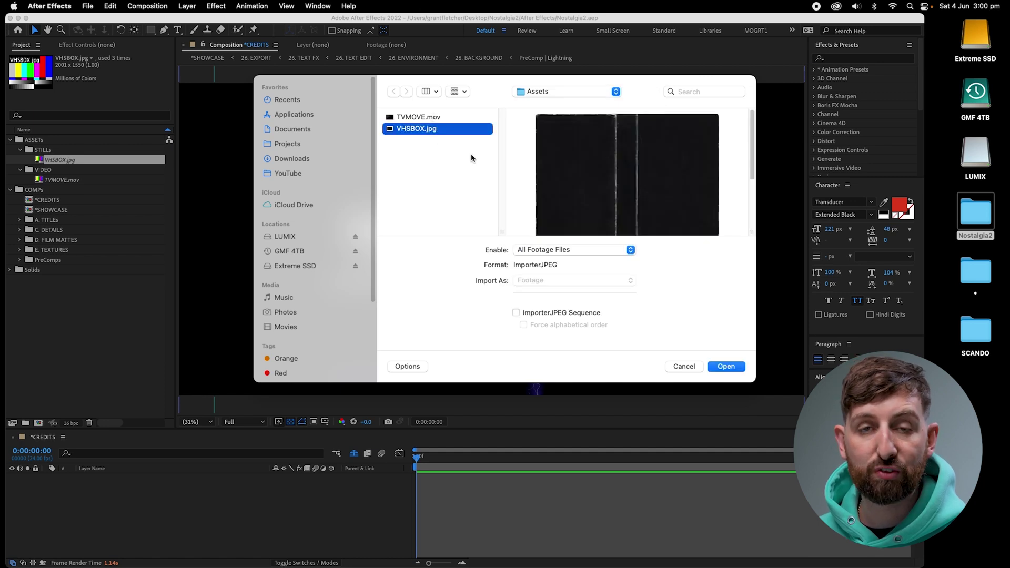
{"action": "left_click", "coordinate": [725, 366]}
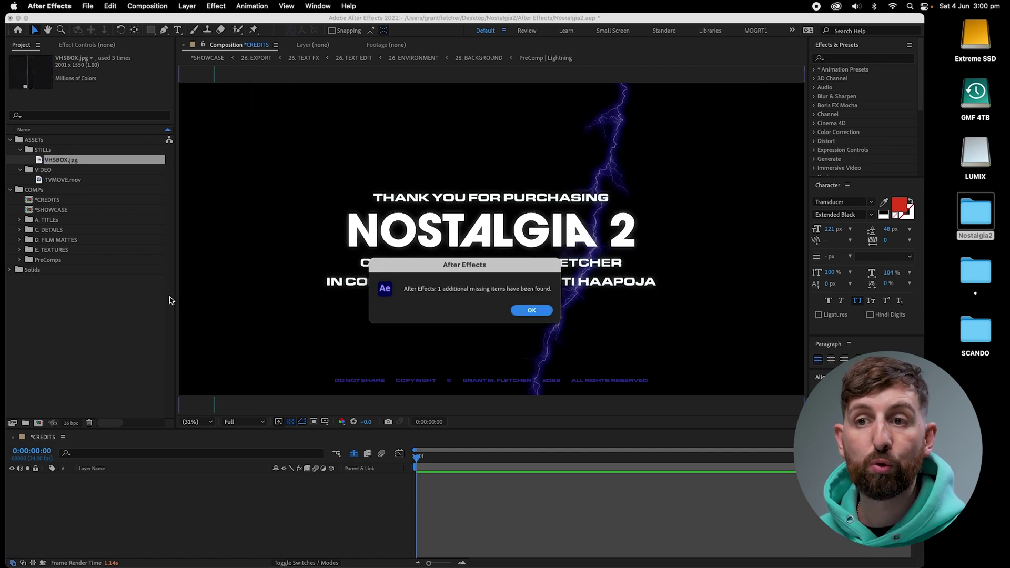
{"action": "left_click", "coordinate": [528, 311]}
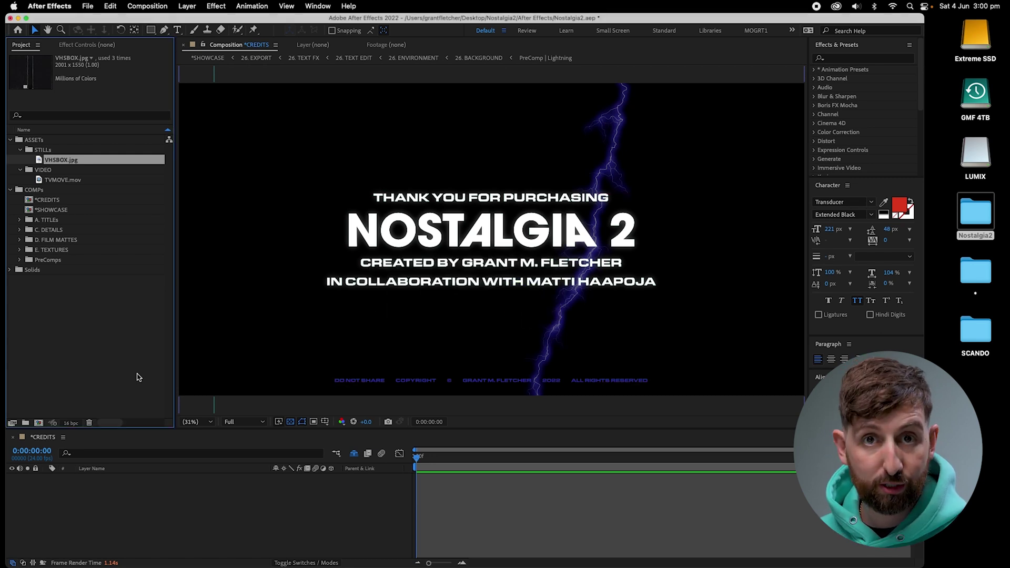
{"action": "left_click", "coordinate": [317, 6]}
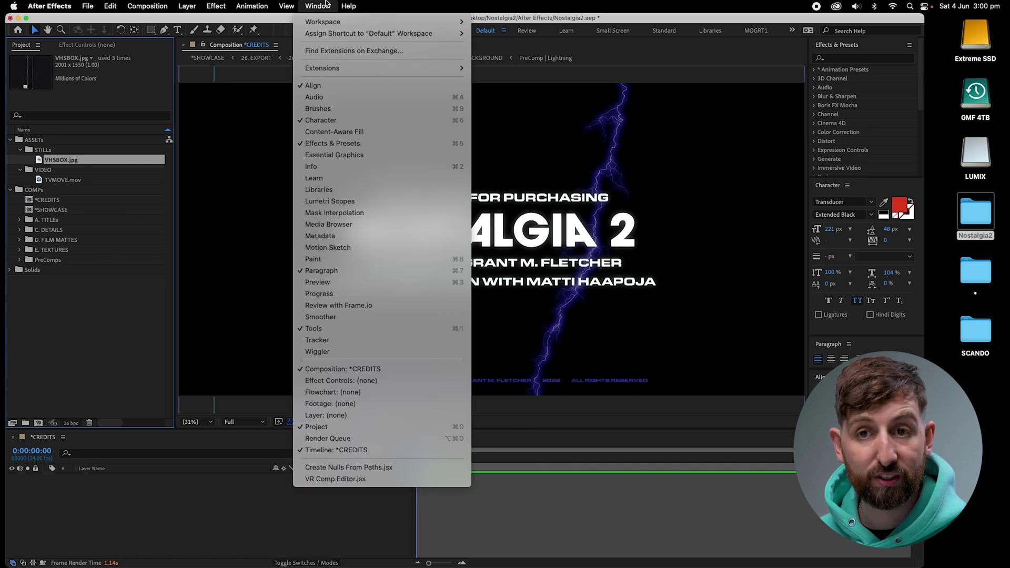
{"action": "left_click", "coordinate": [340, 156]}
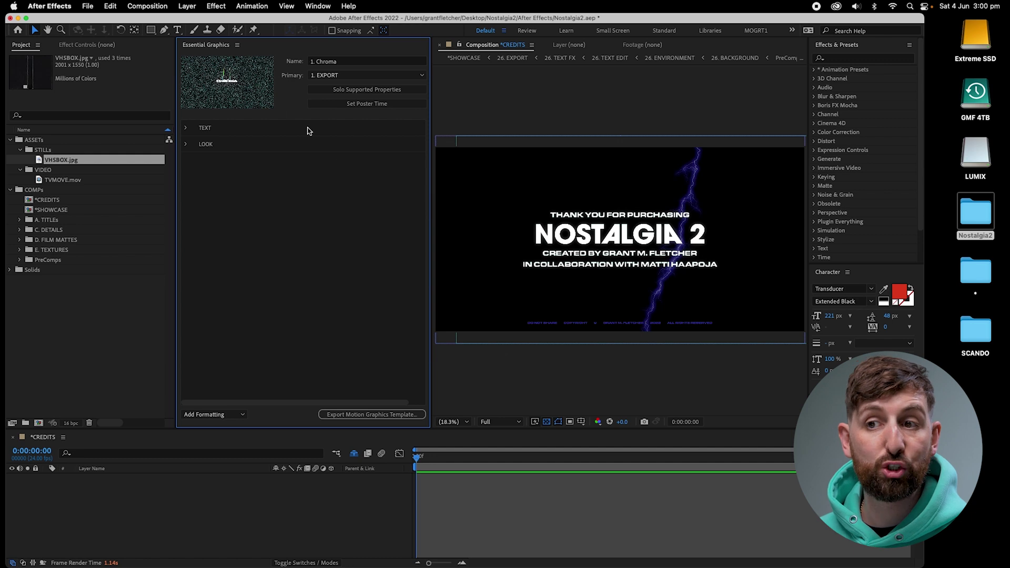
Step: Maximize After Effects and open the 8. EXPORT comp from the 8. Shinjuku folder
{"action": "left_click", "coordinate": [27, 20]}
{"action": "left_click_drag", "start_coordinate": [165, 210], "coordinate": [167, 237]}
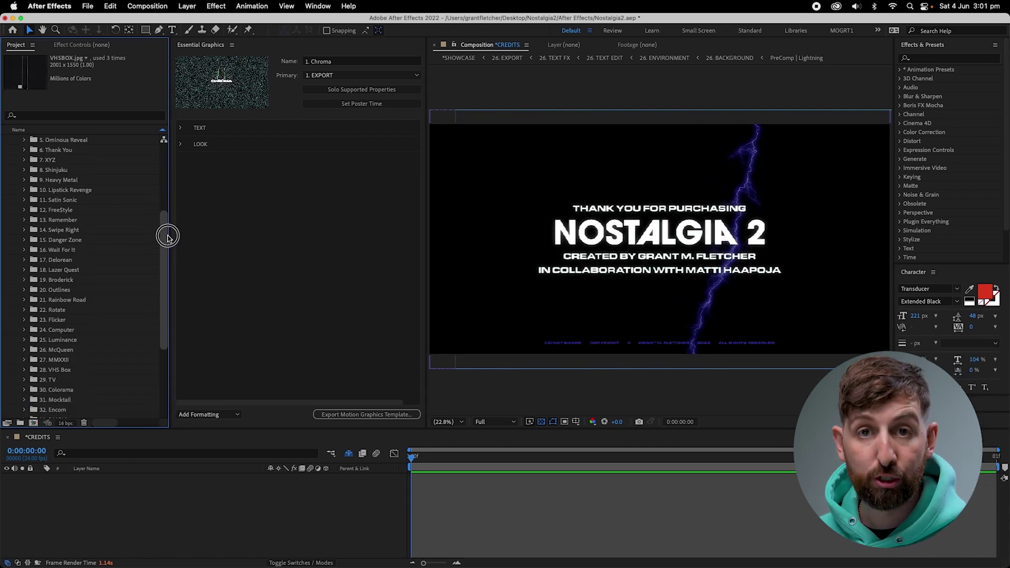
{"action": "left_click", "coordinate": [24, 169]}
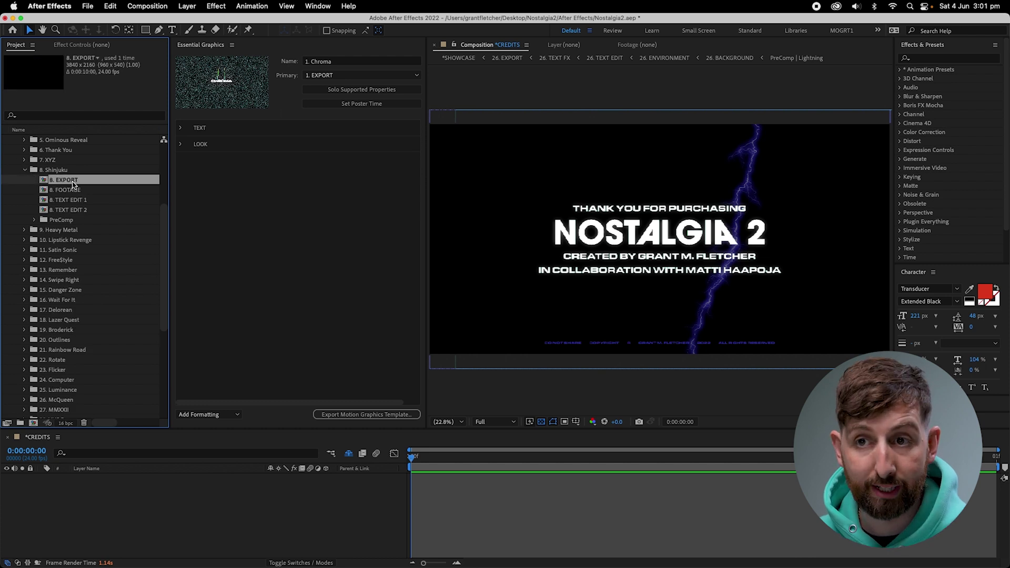
{"action": "double_click", "coordinate": [67, 180]}
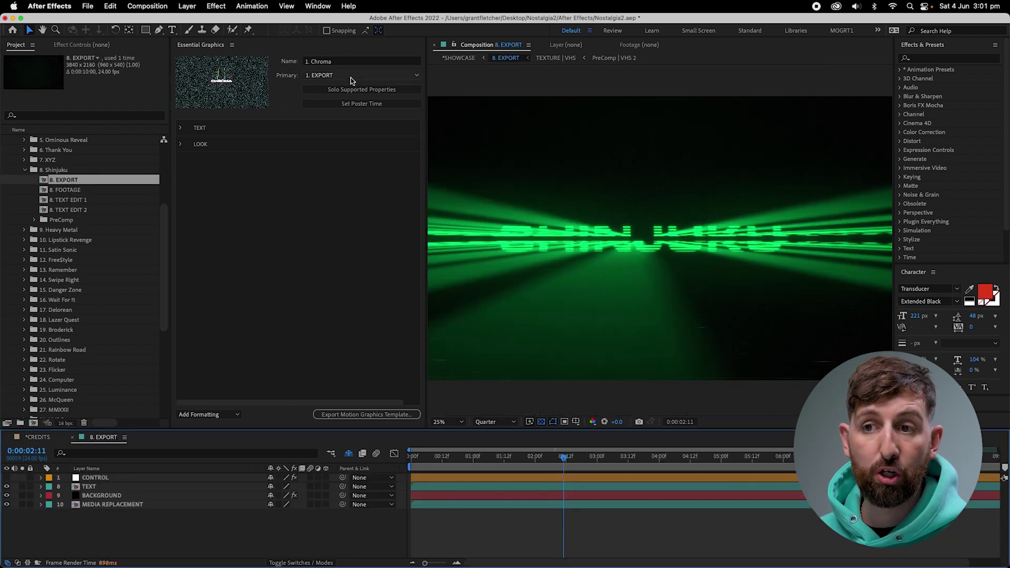
Step: Set 8. EXPORT as the Essential Graphics primary comp, expand TEXT, and open 8. TEXT EDIT 1
{"action": "left_click", "coordinate": [352, 77]}
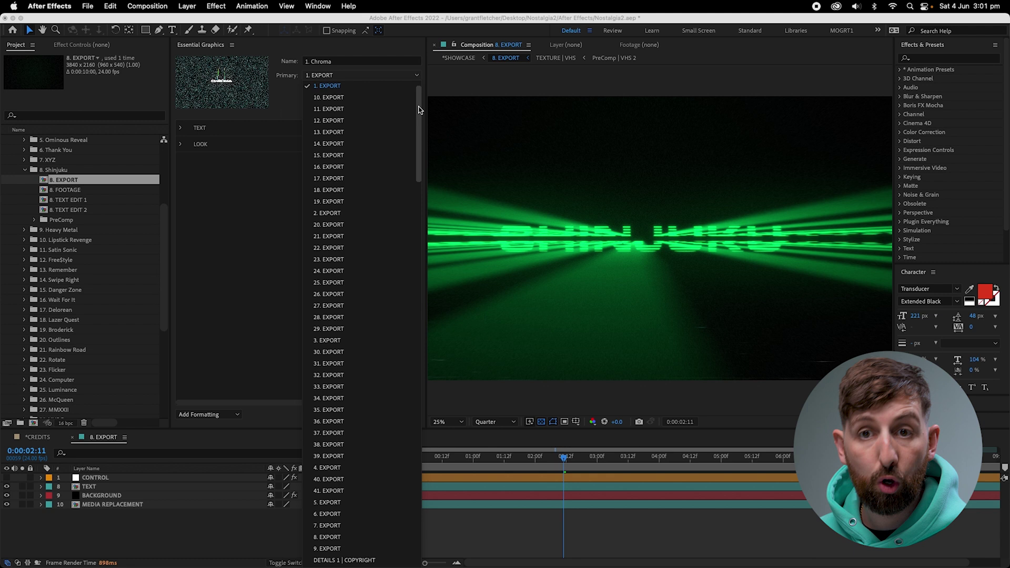
{"action": "scroll", "coordinate": [418, 105], "scroll_direction": "down", "scroll_amount": 6}
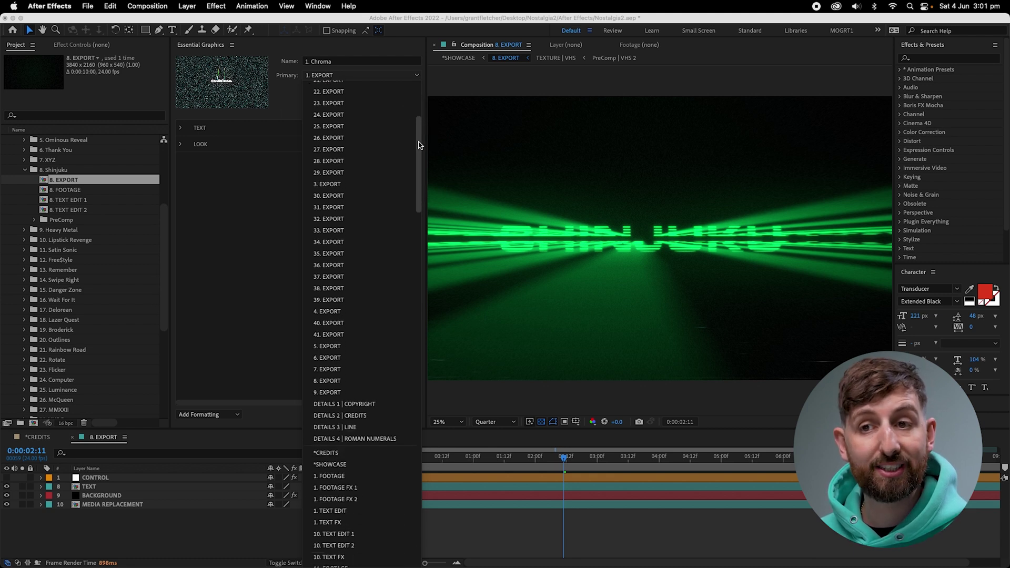
{"action": "left_click", "coordinate": [327, 381]}
{"action": "left_click", "coordinate": [181, 128]}
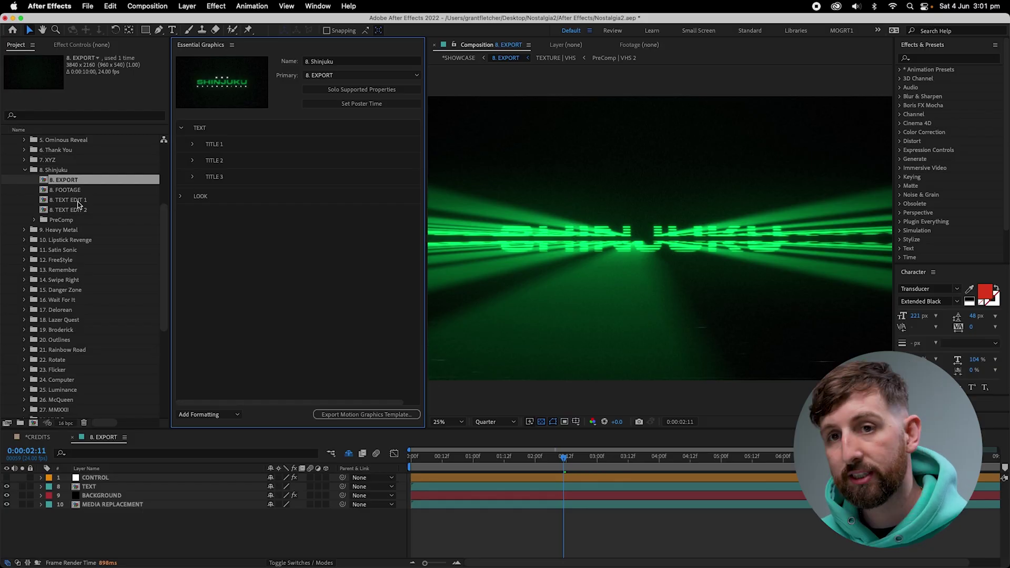
{"action": "double_click", "coordinate": [78, 200]}
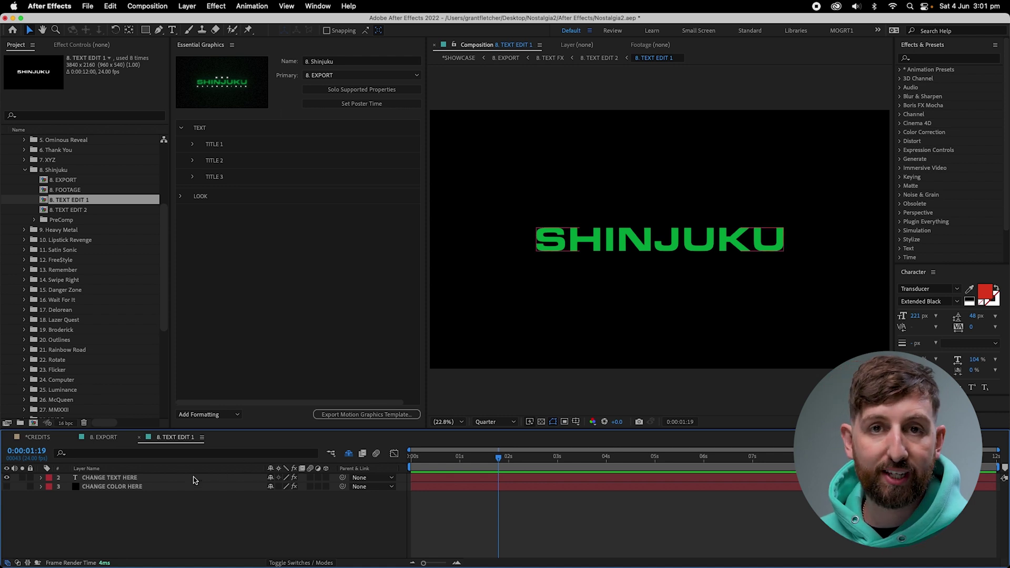
Step: Replace SHINJUKU with FLETCHER, set in ITC Avant Garde Bold and enlarged to 363 px
{"action": "double_click", "coordinate": [193, 480]}
{"action": "key", "text": "BackSpace"}
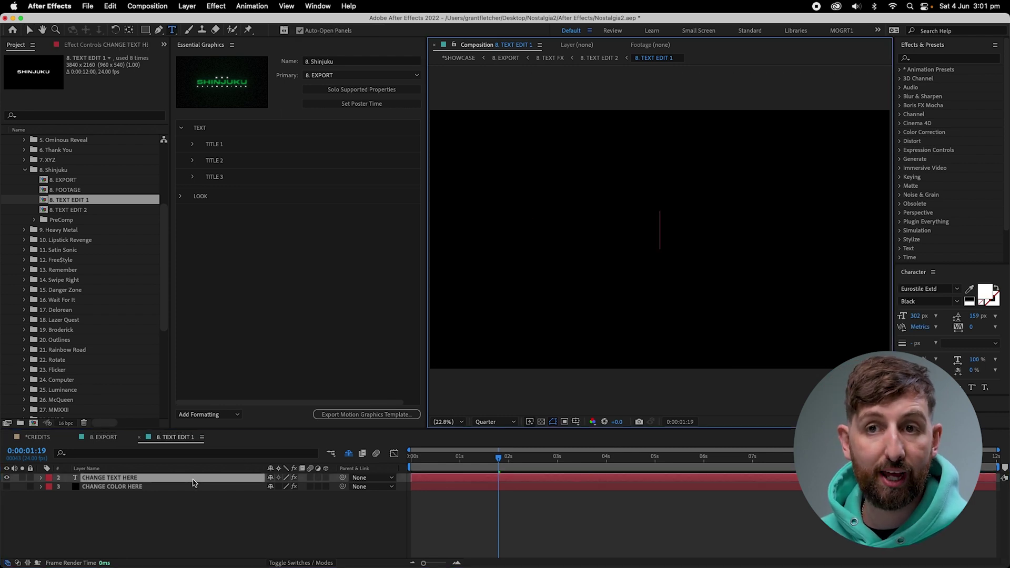
{"action": "type", "text": "FL"}
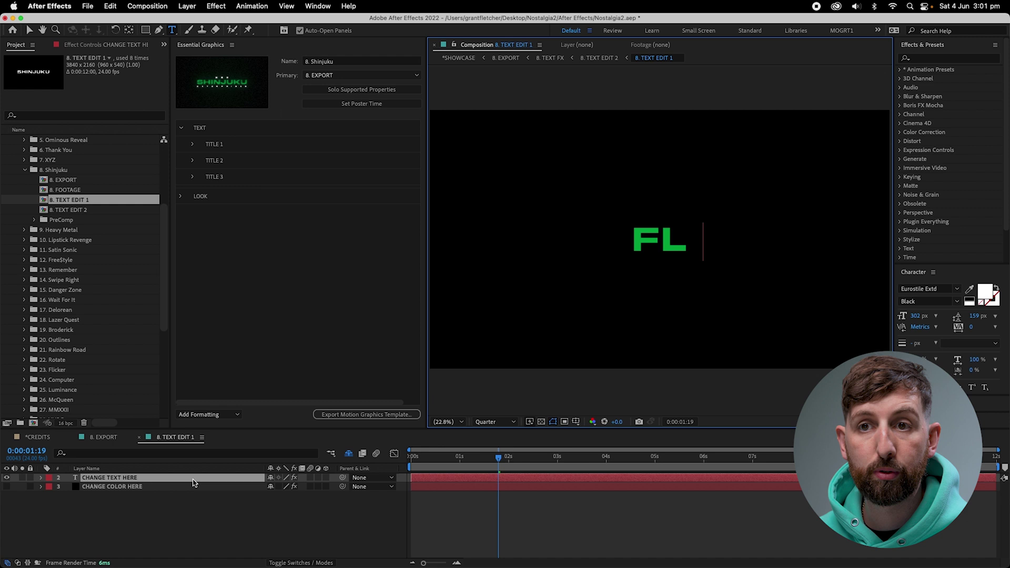
{"action": "type", "text": "ETCHER"}
{"action": "key", "text": "super+a"}
{"action": "left_click", "coordinate": [935, 289]}
{"action": "type", "text": "itc"}
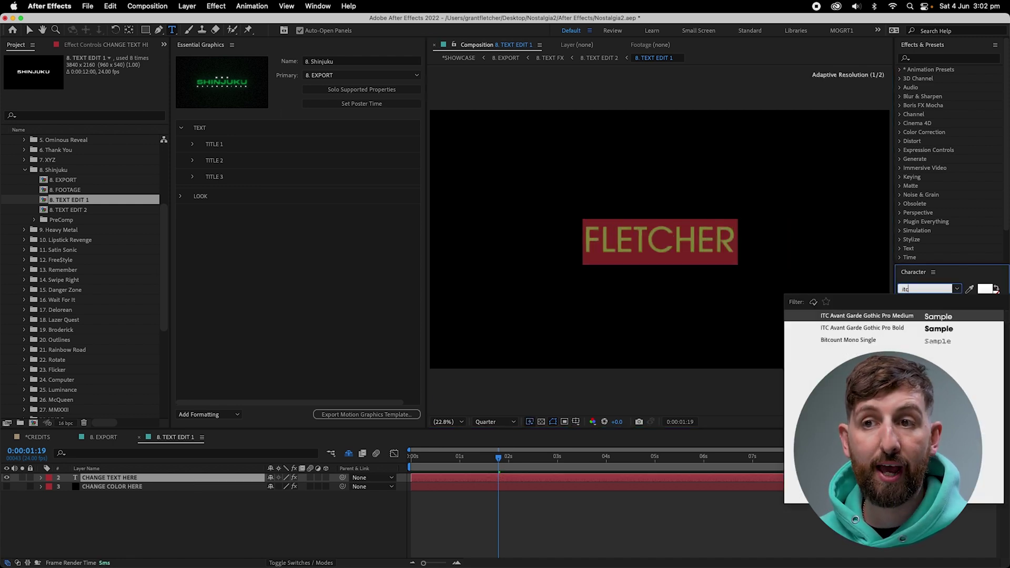
{"action": "left_click", "coordinate": [912, 326]}
{"action": "left_click_drag", "start_coordinate": [917, 316], "coordinate": [950, 327]}
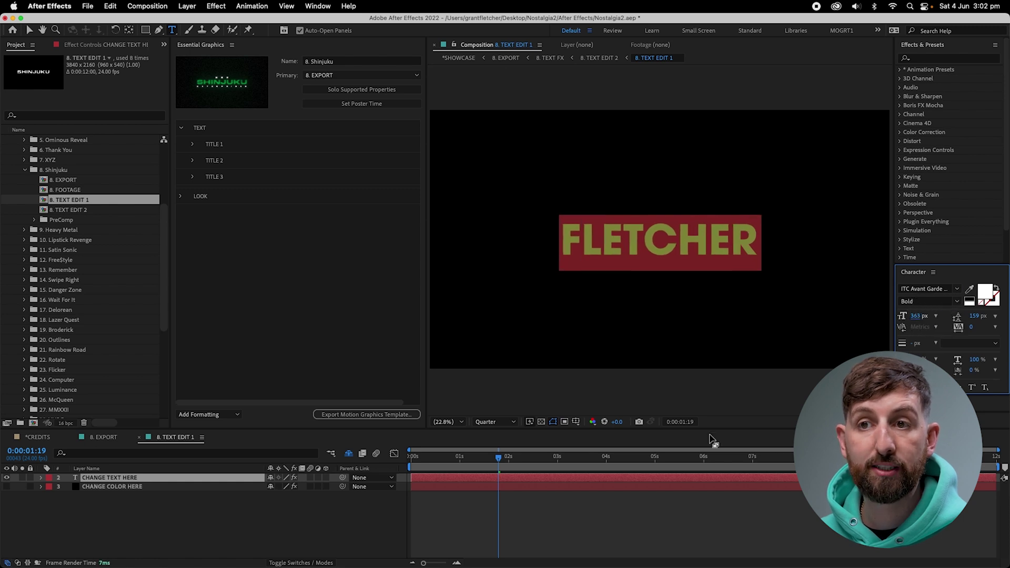
{"action": "left_click", "coordinate": [603, 534]}
Step: Change the CHANGE COLOR HERE layer's text colour from green to cyan
{"action": "left_click", "coordinate": [112, 489]}
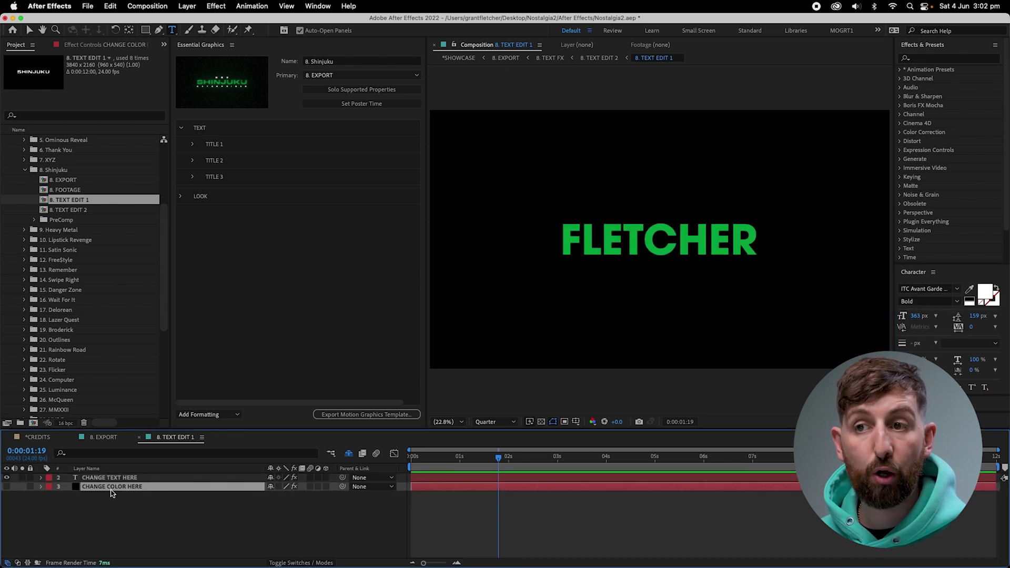
{"action": "left_click", "coordinate": [112, 47]}
{"action": "left_click", "coordinate": [98, 76]}
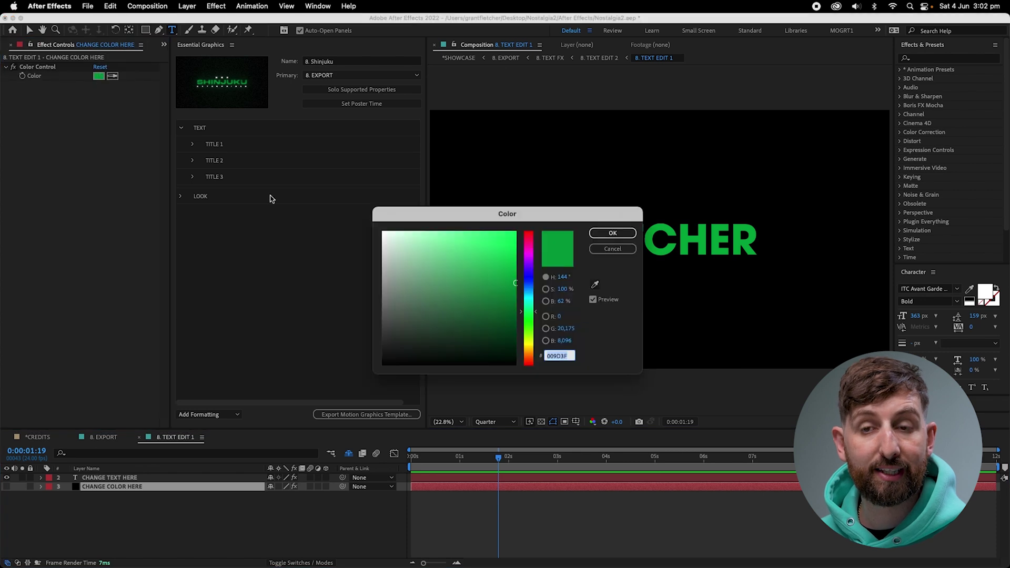
{"action": "mouse_move", "coordinate": [525, 276]}
{"action": "left_mouse_down"}
{"action": "mouse_move", "coordinate": [529, 265]}
{"action": "mouse_move", "coordinate": [528, 294]}
{"action": "left_mouse_up"}
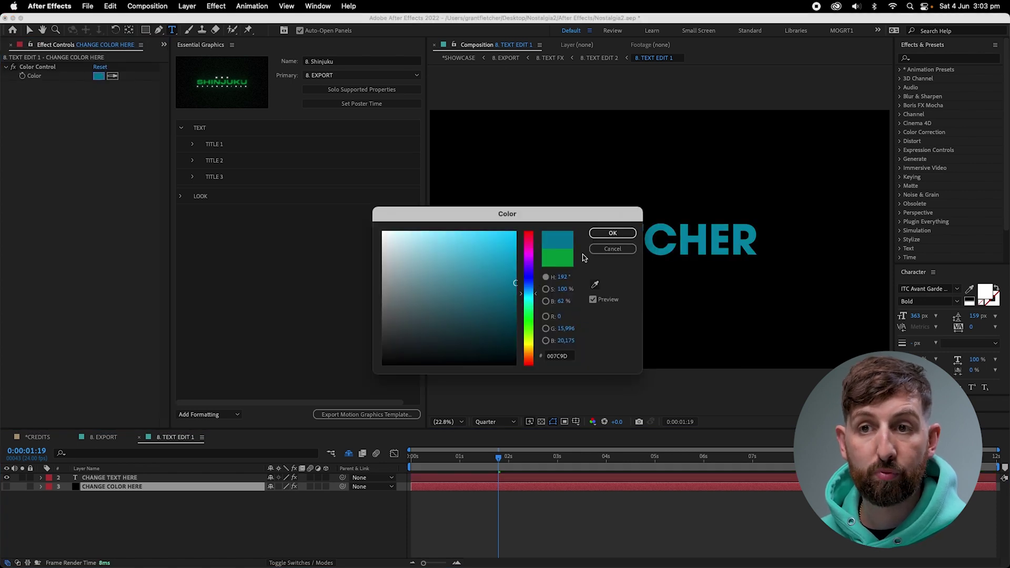
{"action": "left_click", "coordinate": [612, 233]}
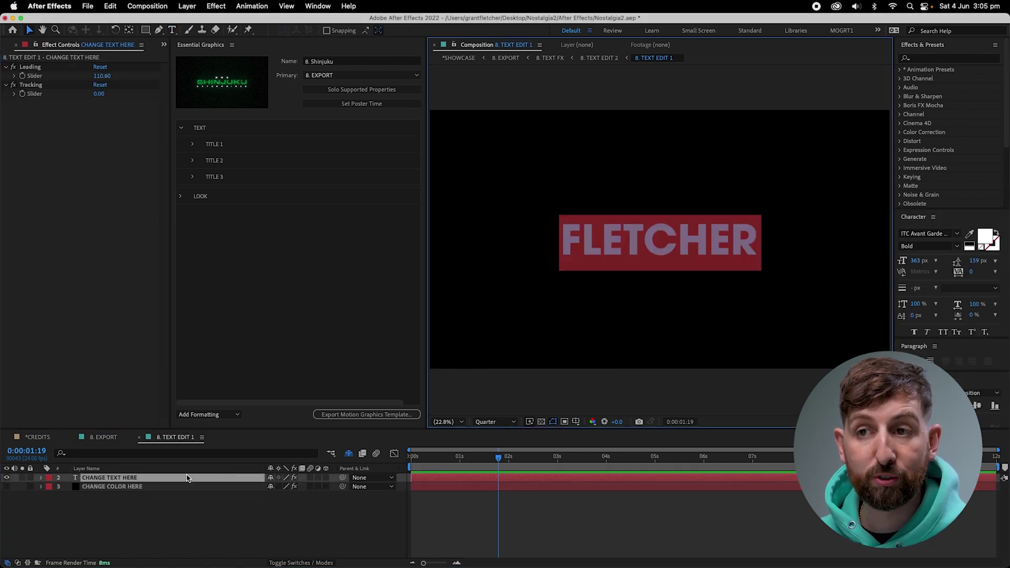
{"action": "left_click", "coordinate": [575, 422]}
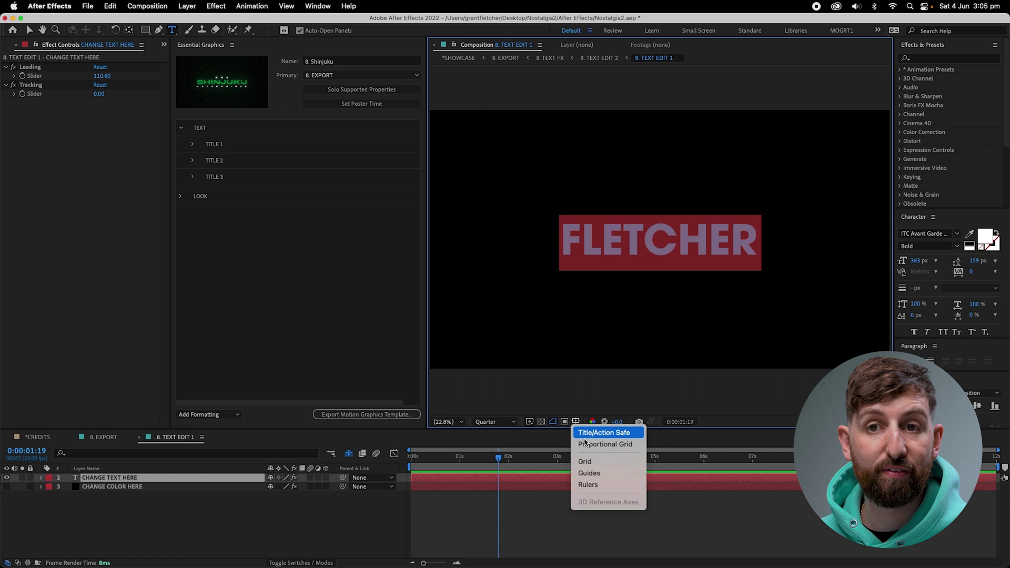
Step: Show composition guides and switch the FLETCHER title to BD Kickrom Mono
{"action": "left_click", "coordinate": [589, 473]}
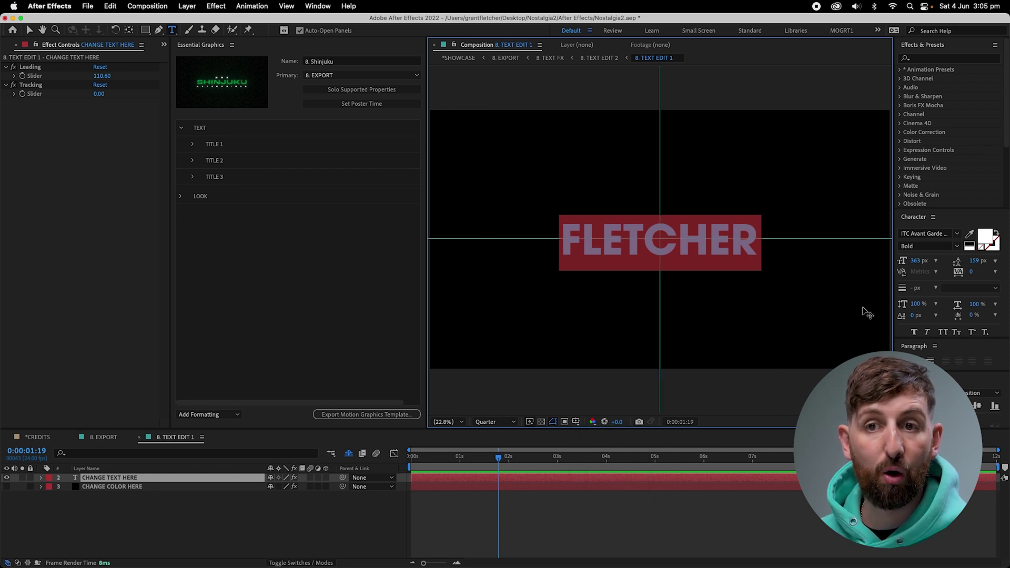
{"action": "left_click", "coordinate": [957, 233]}
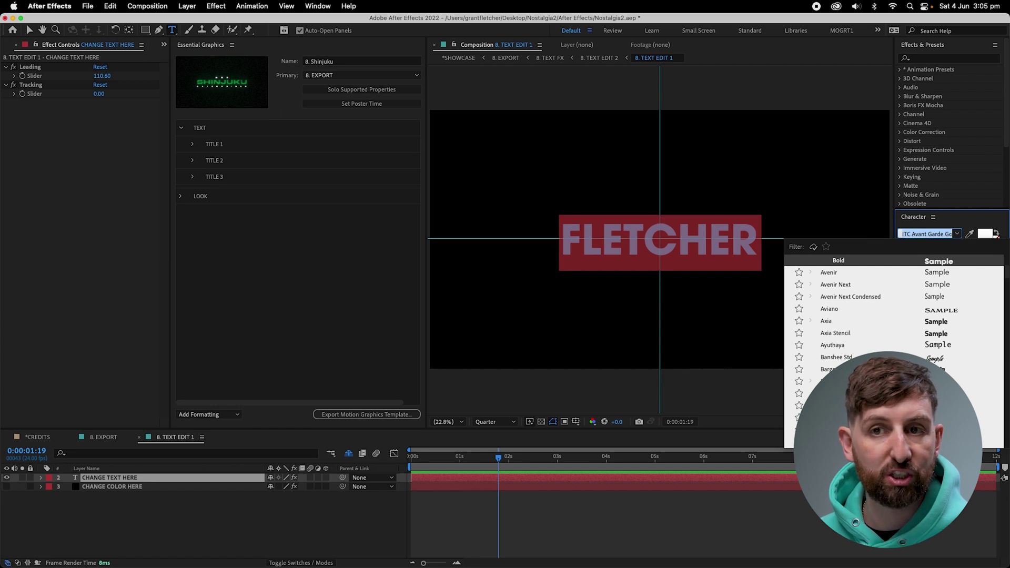
{"action": "left_click", "coordinate": [841, 405]}
{"action": "left_click", "coordinate": [203, 479]}
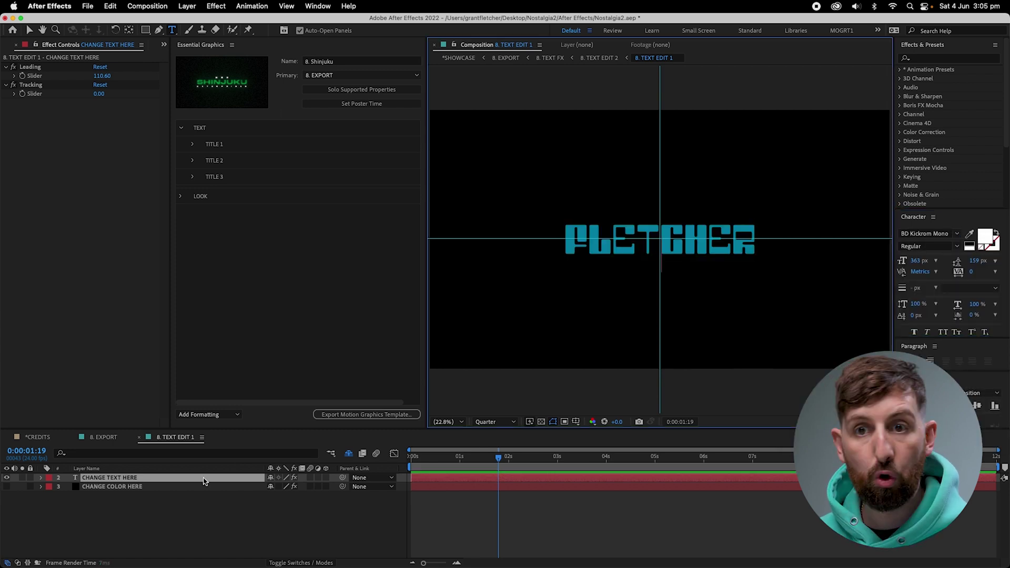
Step: Paste copies of FLETCHER onto new lines so the word stacks three times
{"action": "left_click", "coordinate": [657, 253]}
{"action": "left_click_drag", "start_coordinate": [563, 253], "coordinate": [753, 253]}
{"action": "key", "text": "ctrl+c"}
{"action": "key", "text": "Right"}
{"action": "key", "text": "Return"}
{"action": "key", "text": "ctrl+v"}
{"action": "left_click", "coordinate": [221, 522]}
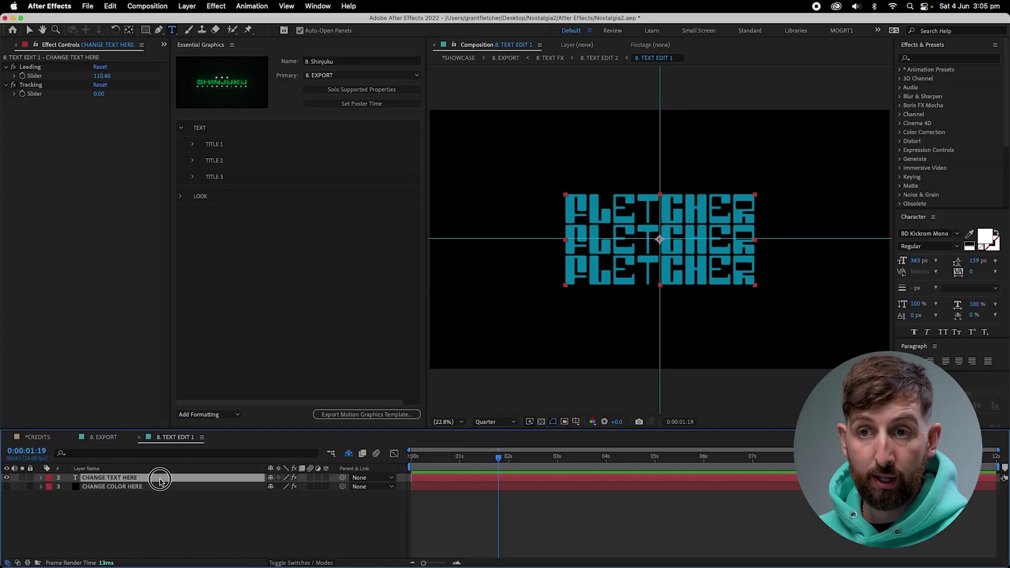
Step: Paste the sourceRectAtTime centring expression into FLETCHER's Anchor Point, then select the COLORAMA text layer
{"action": "left_click", "coordinate": [160, 480]}
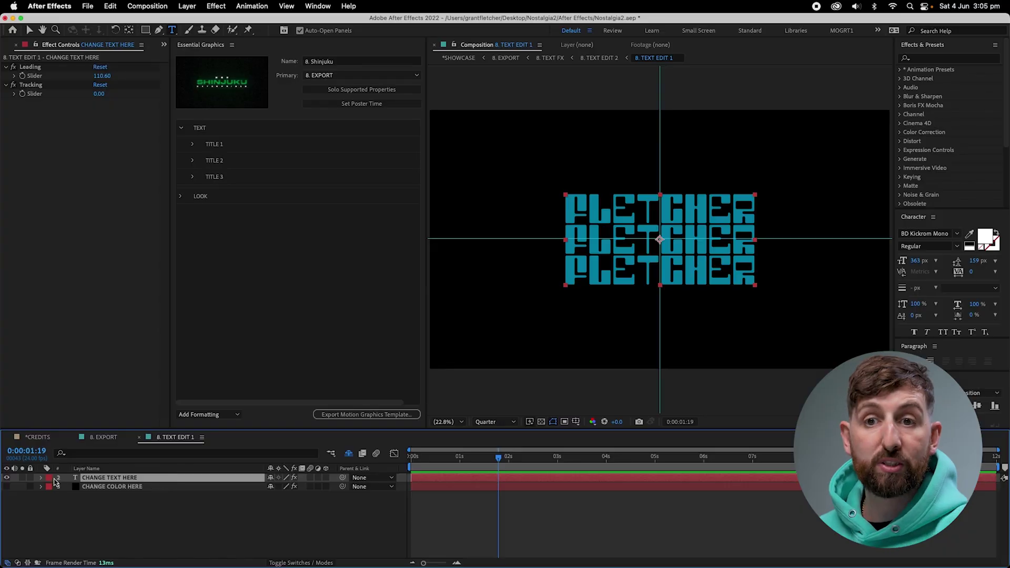
{"action": "left_click", "coordinate": [42, 479]}
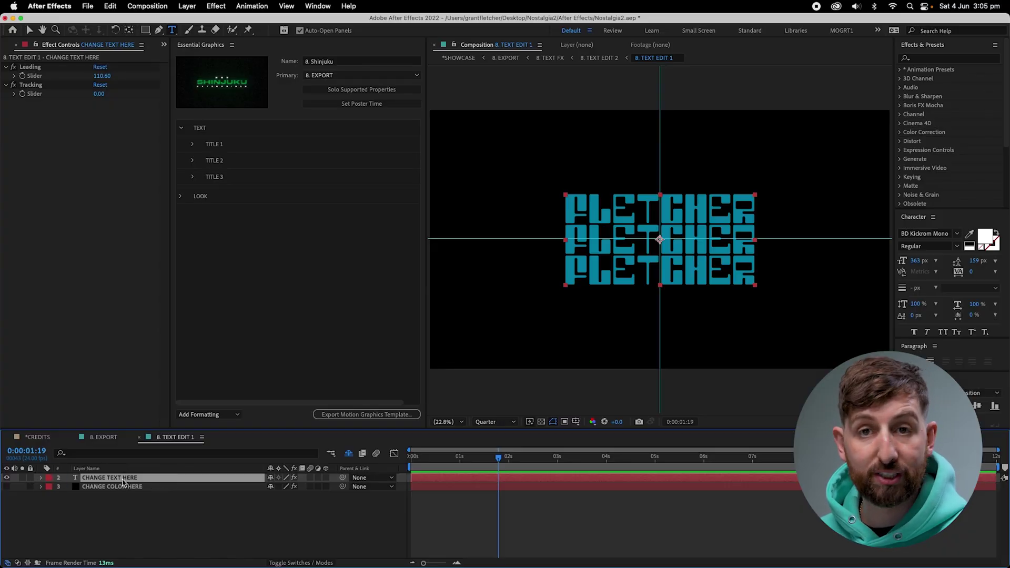
{"action": "left_click", "coordinate": [155, 536]}
{"action": "left_click", "coordinate": [141, 479]}
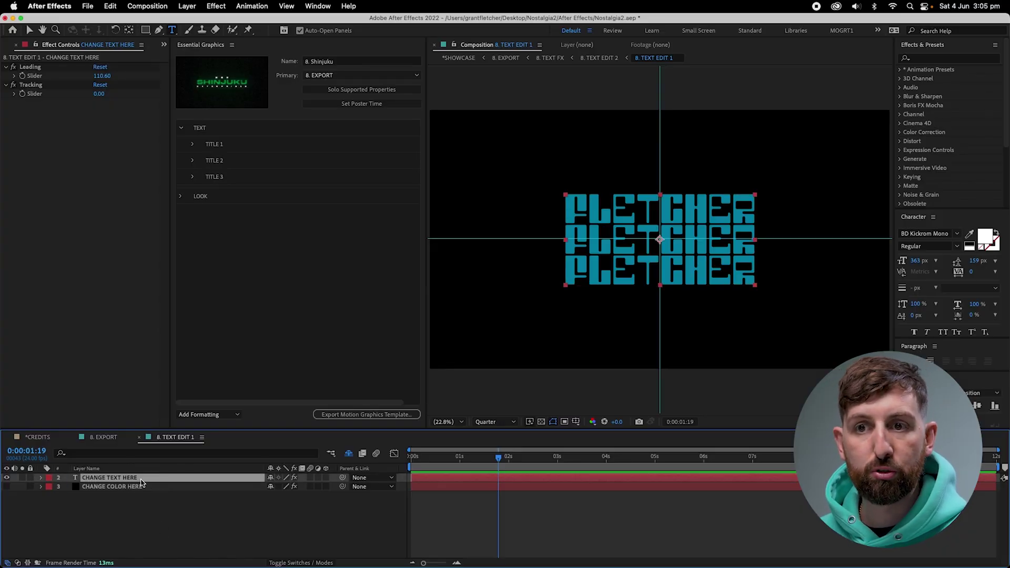
{"action": "key", "text": "a"}
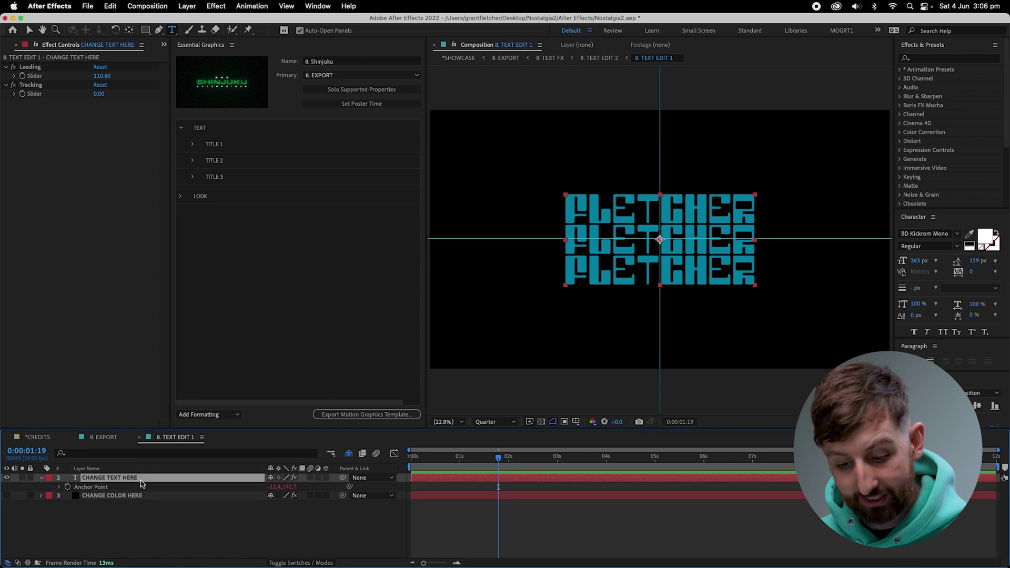
{"action": "left_click", "coordinate": [67, 487], "text": "alt"}
{"action": "type", "text": "layerBound=thisLayer.sourceRectAtTime(time);"}
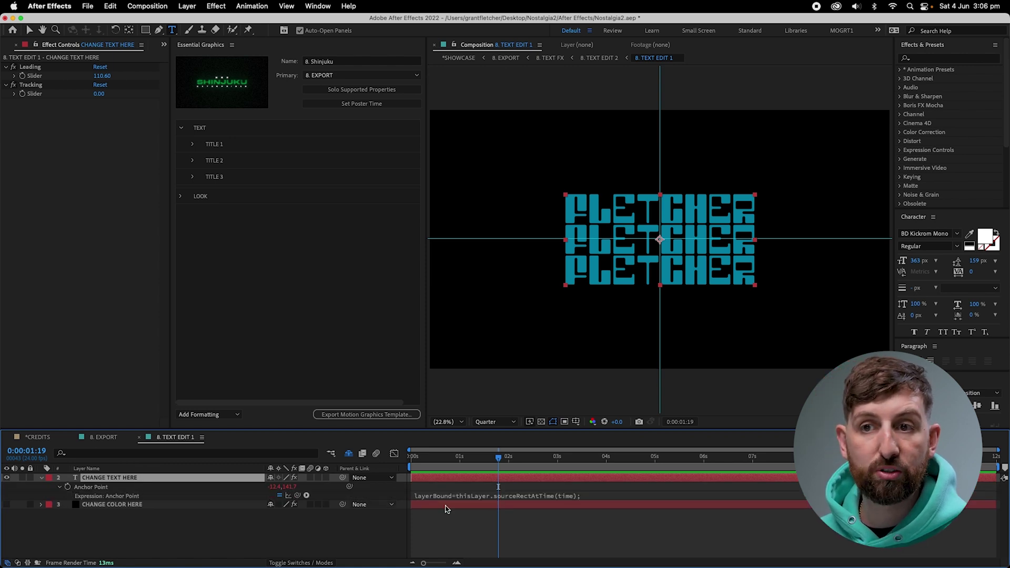
{"action": "left_click", "coordinate": [503, 497]}
{"action": "left_click", "coordinate": [504, 495]}
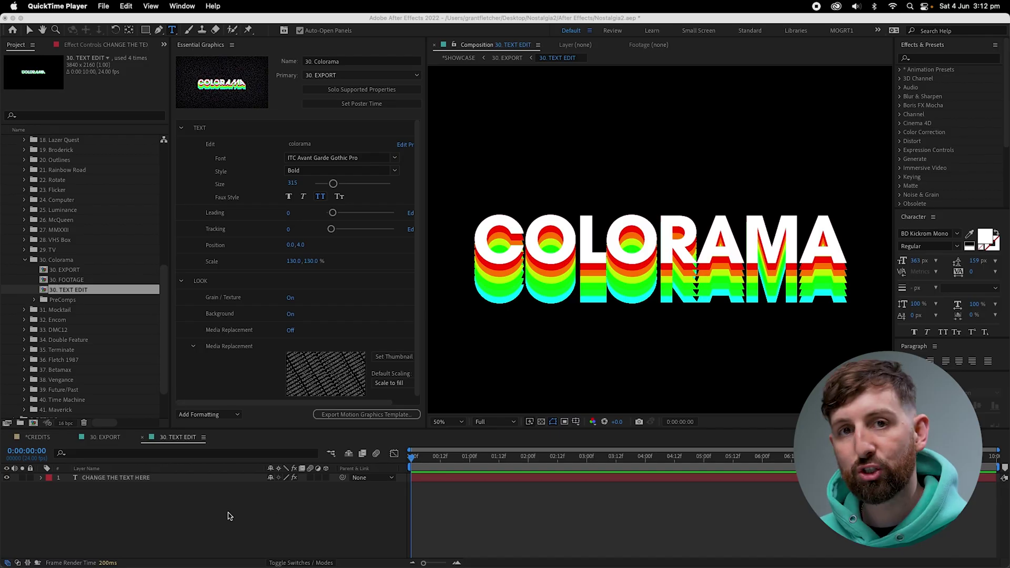
{"action": "left_click", "coordinate": [206, 479]}
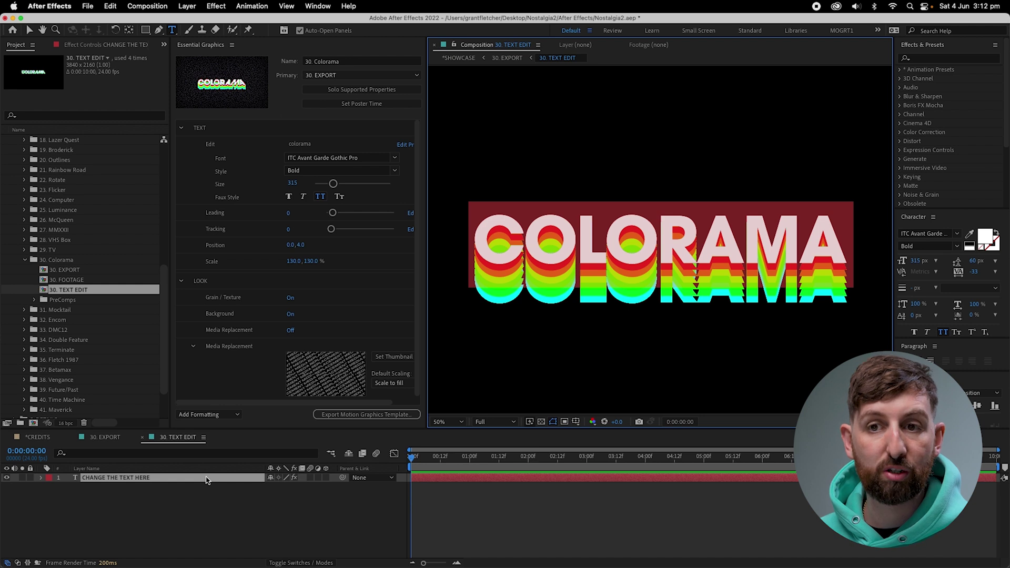
{"action": "key", "text": "ctrl+Up"}
Step: Paste COLORAMA into Illustrator and swap its second A, M and final A for alternate glyphs
{"action": "left_click", "coordinate": [219, 254]}
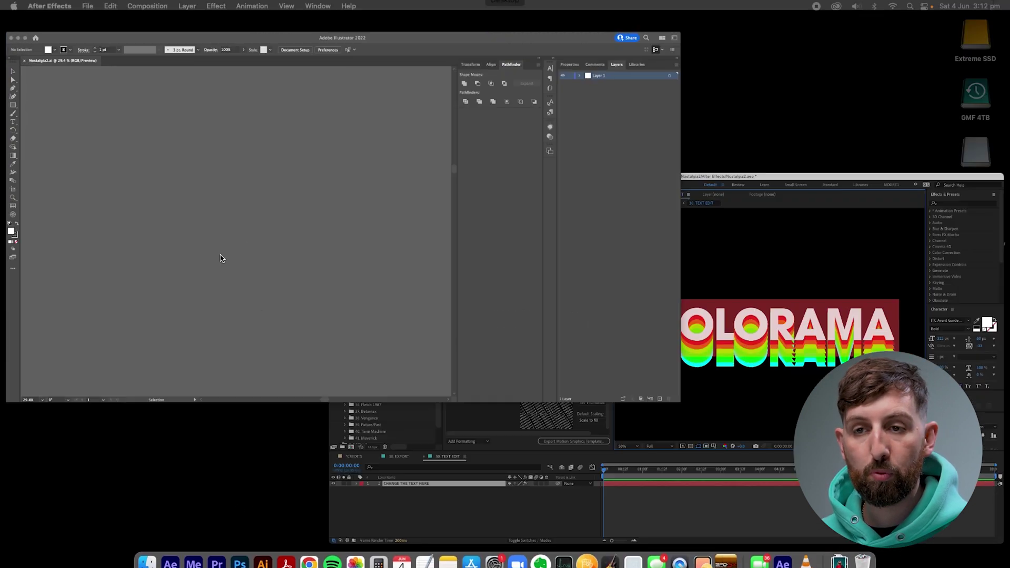
{"action": "key", "text": "super+v"}
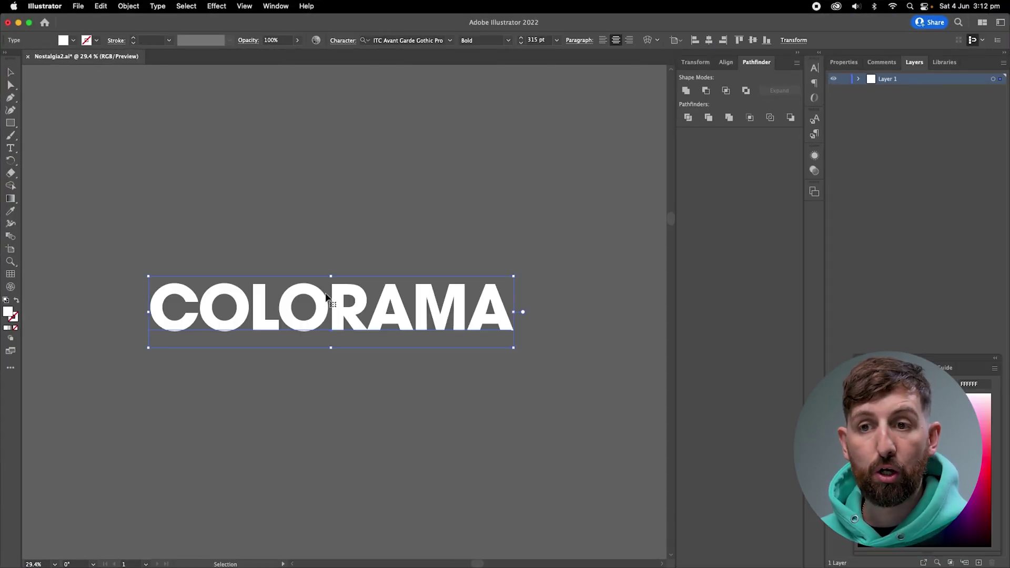
{"action": "double_click", "coordinate": [362, 315]}
{"action": "left_click_drag", "start_coordinate": [367, 314], "coordinate": [408, 314]}
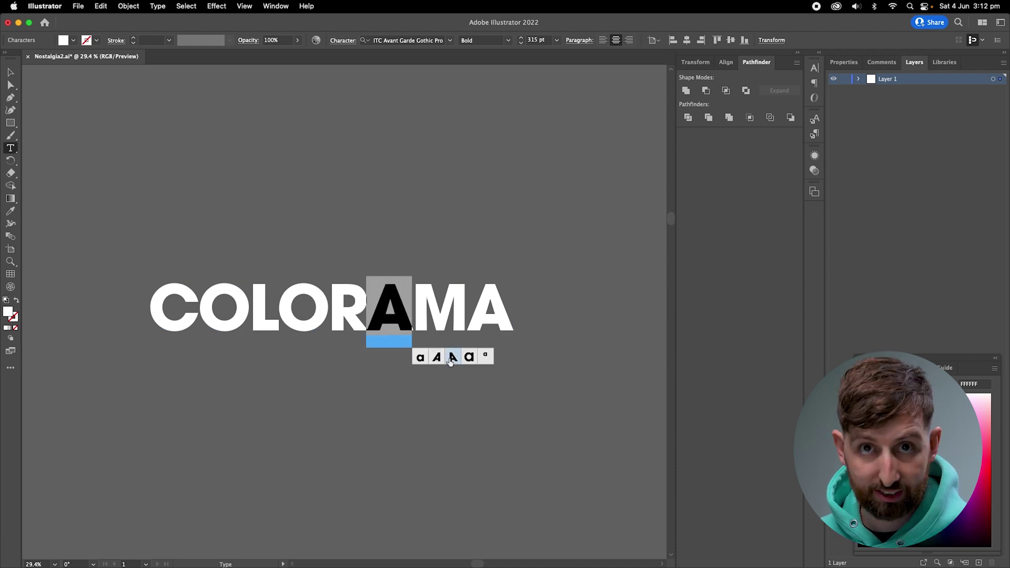
{"action": "left_click", "coordinate": [438, 359]}
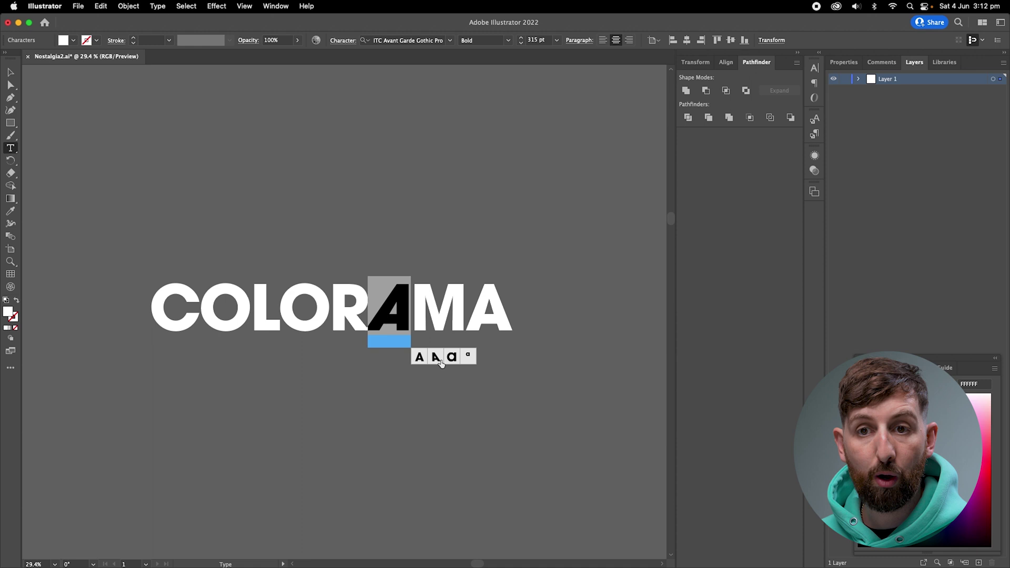
{"action": "left_click_drag", "start_coordinate": [415, 310], "coordinate": [519, 313]}
{"action": "left_click", "coordinate": [491, 359]}
{"action": "left_click", "coordinate": [547, 358]}
{"action": "left_click", "coordinate": [522, 315]}
Step: Tighten COLORAMA's letter spacing with Option+Left kerning and select the whole word
{"action": "key", "text": "Left"}
{"action": "key", "text": "alt+Left"}
{"action": "key", "text": "alt+Left"}
{"action": "key", "text": "Left"}
{"action": "key", "text": "alt+Left"}
{"action": "key", "text": "Left"}
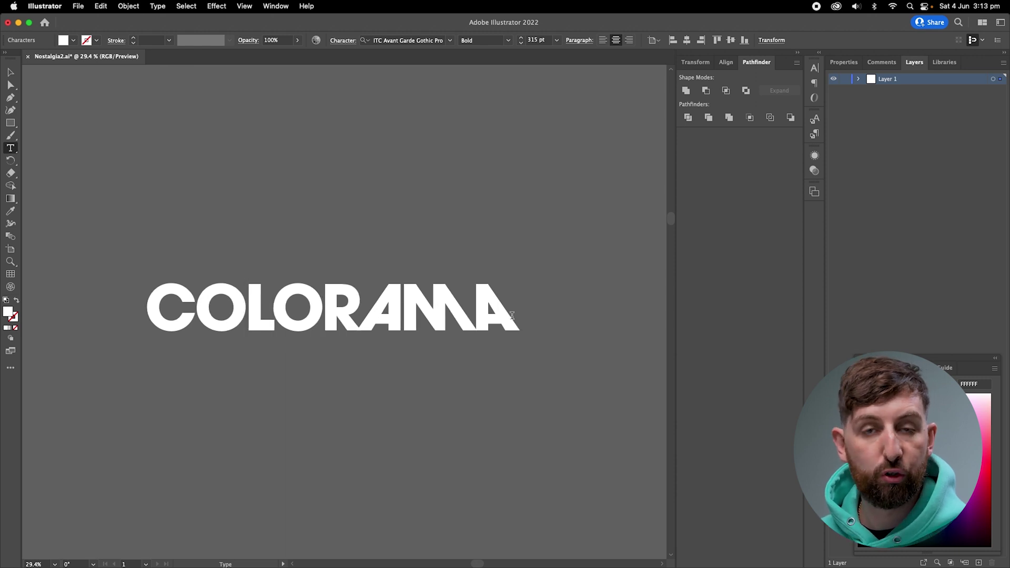
{"action": "key", "text": "super+a"}
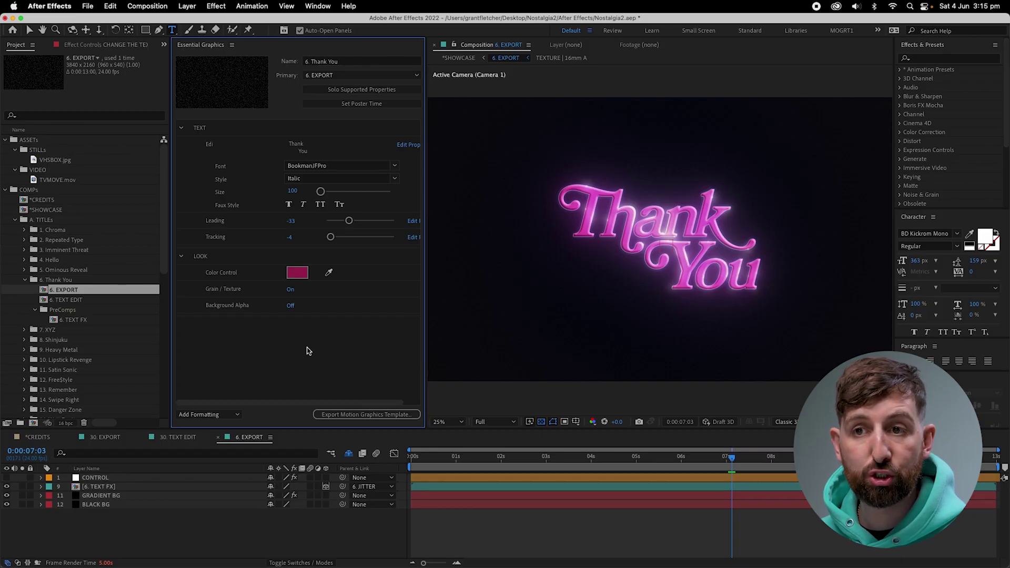
Step: Toggle Background Alpha on and off, then show the CONTROL layer's effect settings and hidden layers
{"action": "left_click", "coordinate": [291, 306]}
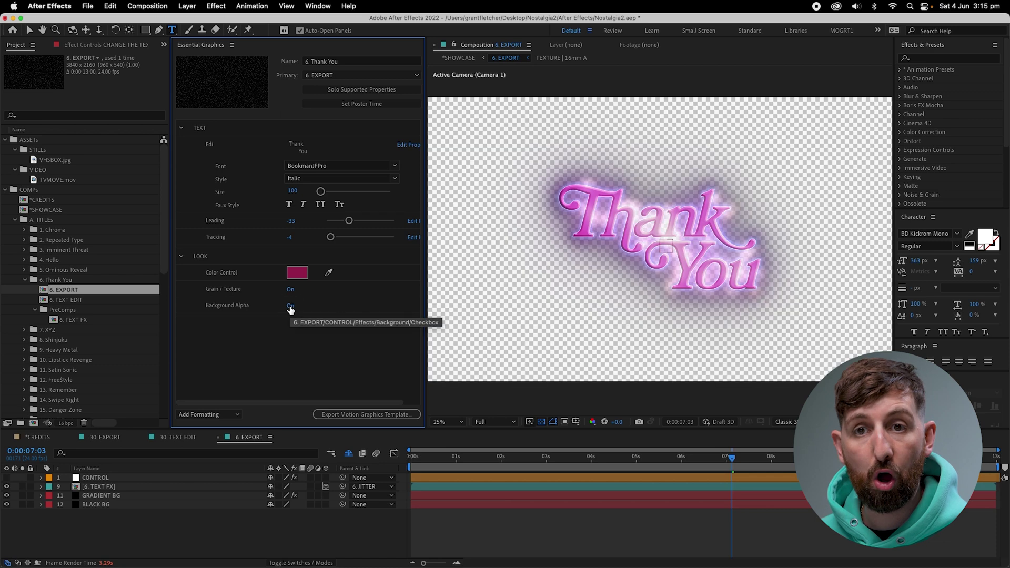
{"action": "left_click", "coordinate": [291, 306]}
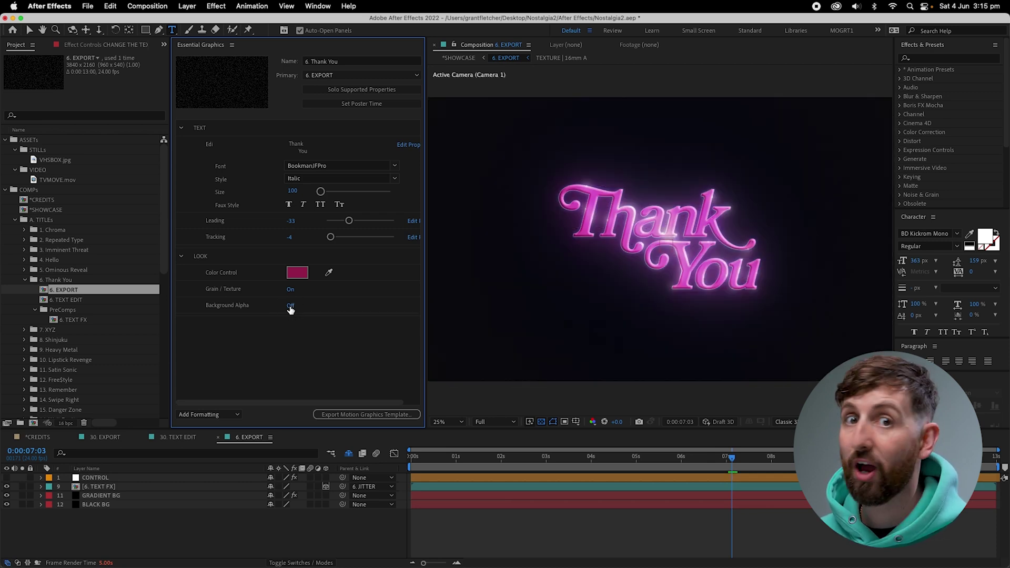
{"action": "left_click", "coordinate": [122, 479]}
{"action": "left_click", "coordinate": [108, 45]}
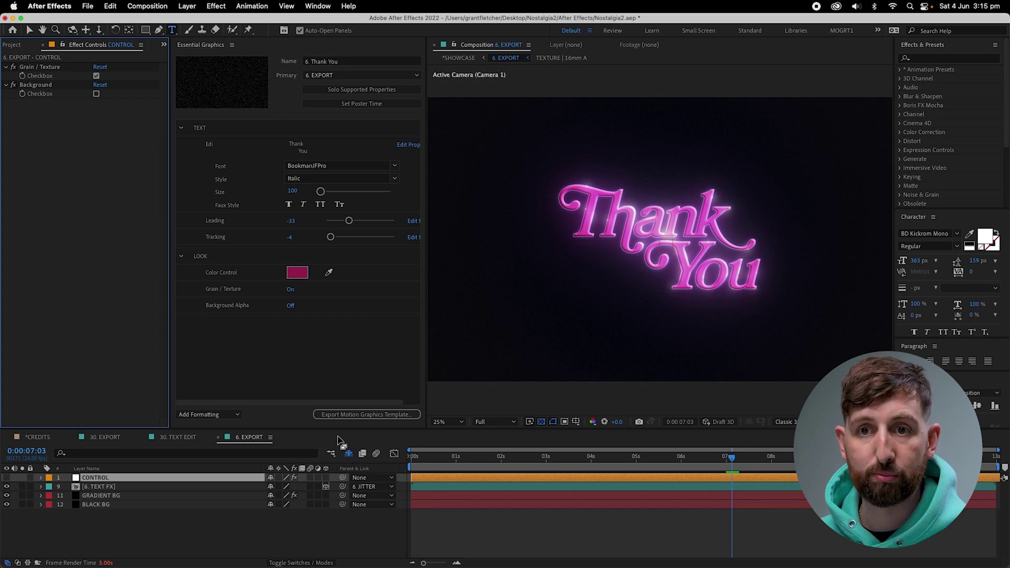
{"action": "left_click", "coordinate": [348, 454]}
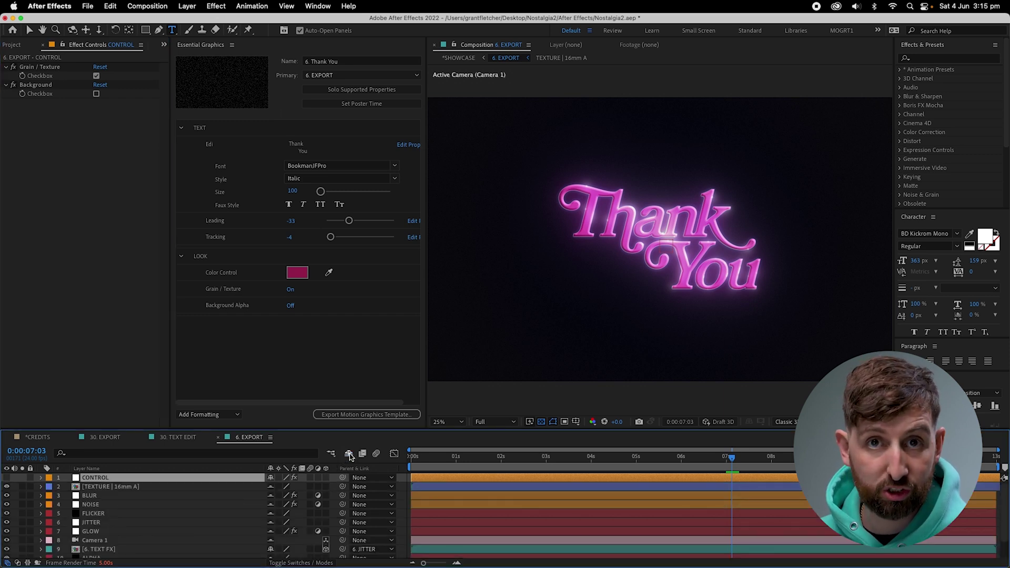
Step: Open the 6. TEXT FX composition and preview its animation up to 0:00:07:08
{"action": "scroll", "coordinate": [227, 513], "scroll_direction": "down", "scroll_amount": 1}
{"action": "left_click_drag", "start_coordinate": [249, 430], "coordinate": [249, 346]}
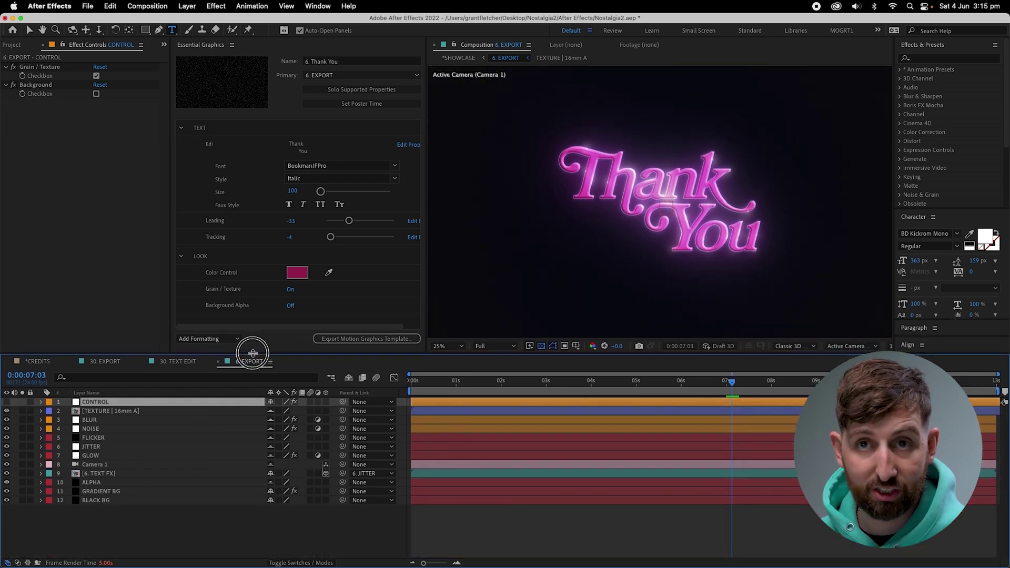
{"action": "left_click", "coordinate": [15, 45]}
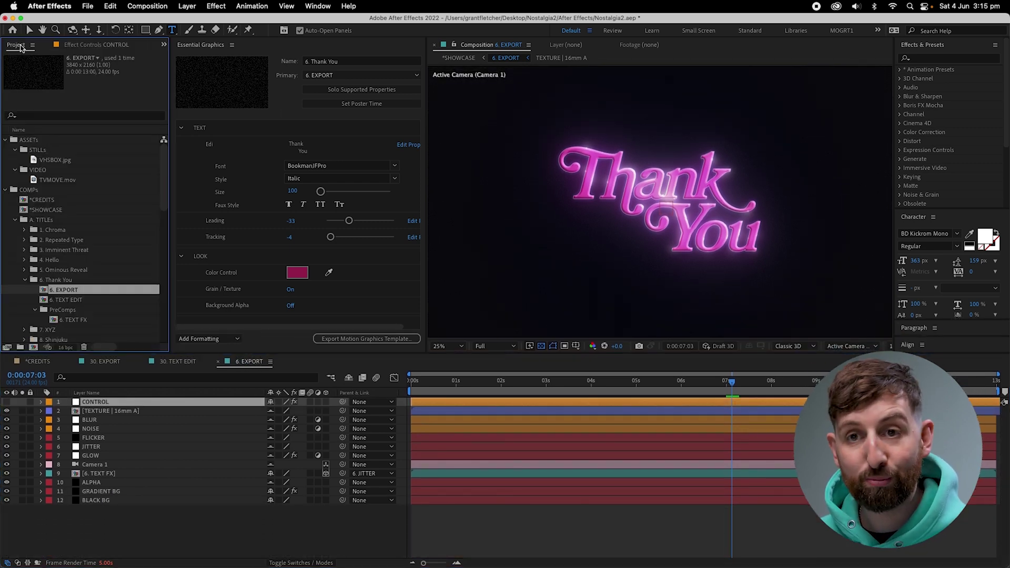
{"action": "scroll", "coordinate": [82, 289], "scroll_direction": "down", "scroll_amount": 3}
{"action": "left_click", "coordinate": [78, 291]}
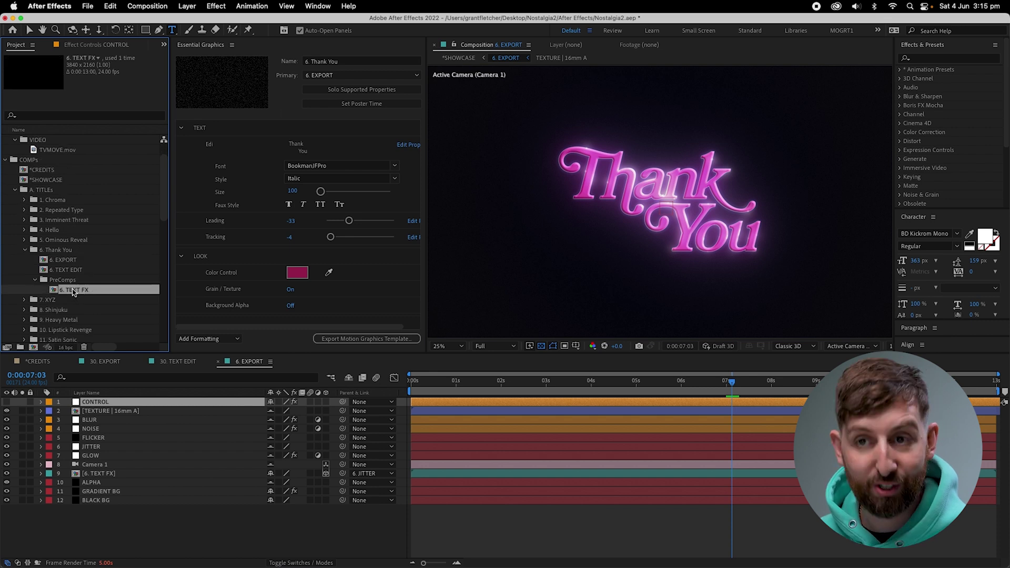
{"action": "double_click", "coordinate": [77, 290]}
{"action": "left_click_drag", "start_coordinate": [594, 384], "coordinate": [749, 388]}
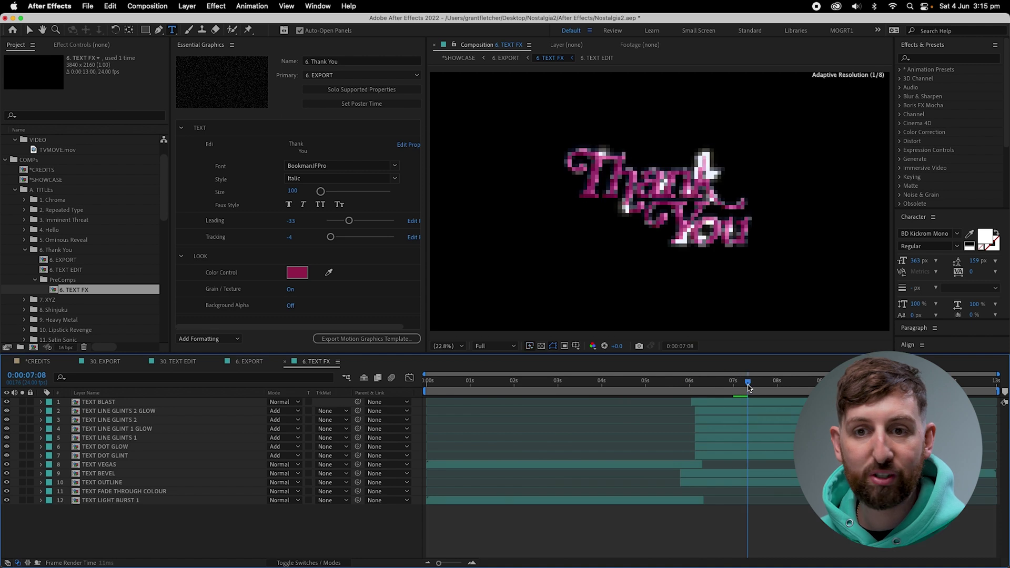
Step: Show only expression properties with E twice and select the TEXT BEVEL Color expression
{"action": "left_click", "coordinate": [108, 401]}
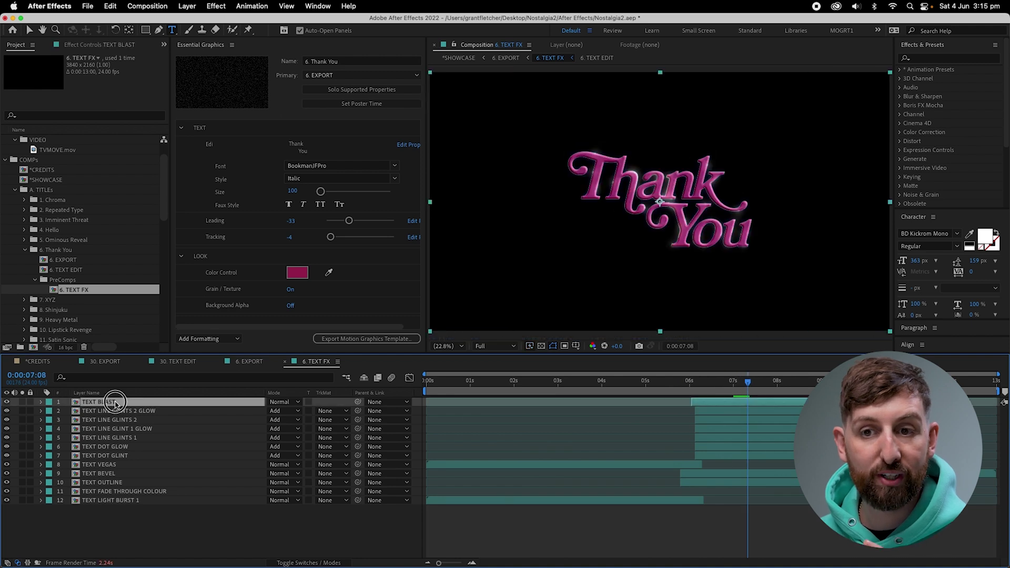
{"action": "left_click", "coordinate": [94, 43]}
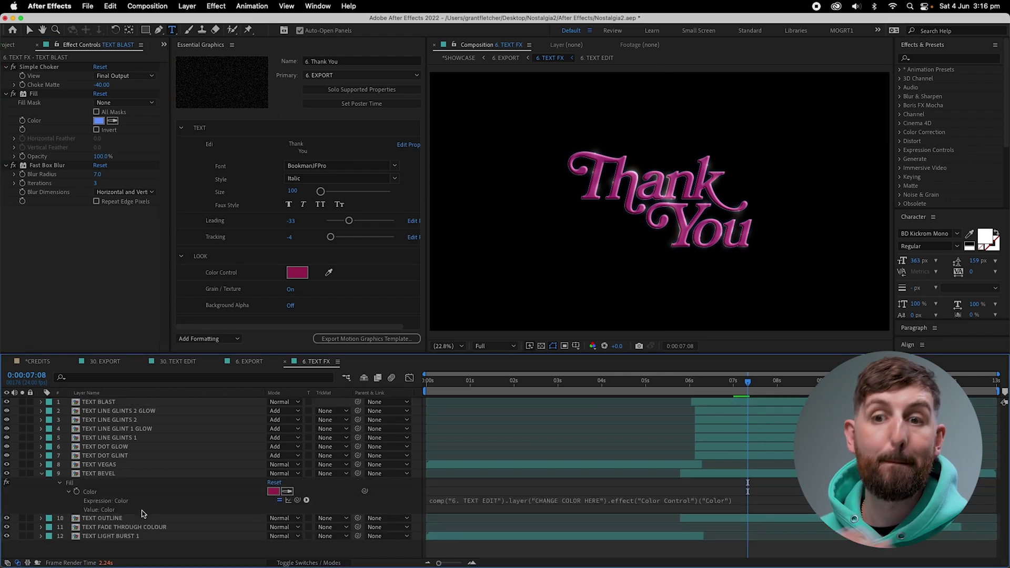
{"action": "key", "text": "e"}
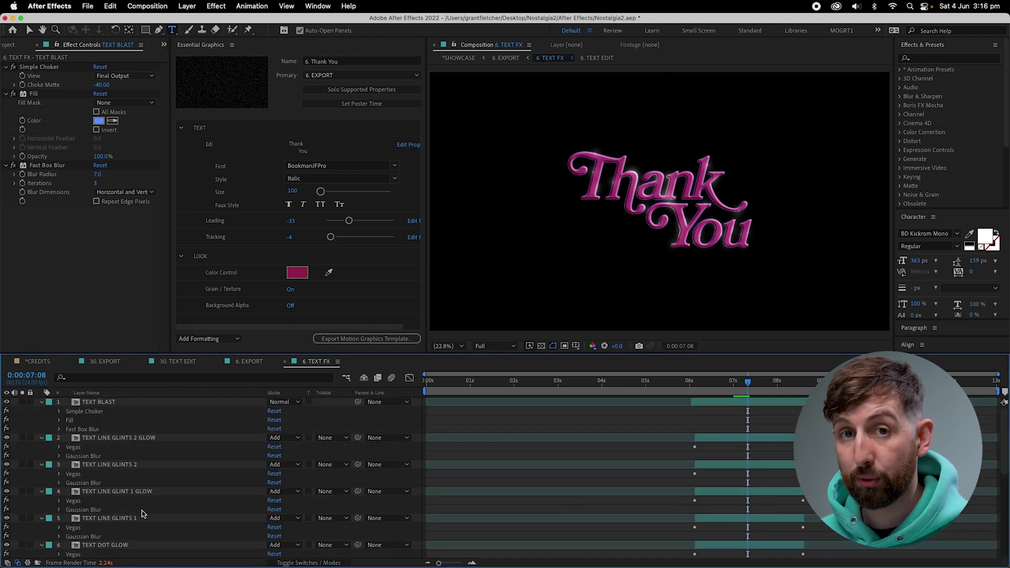
{"action": "key", "text": "e"}
{"action": "key", "text": "e"}
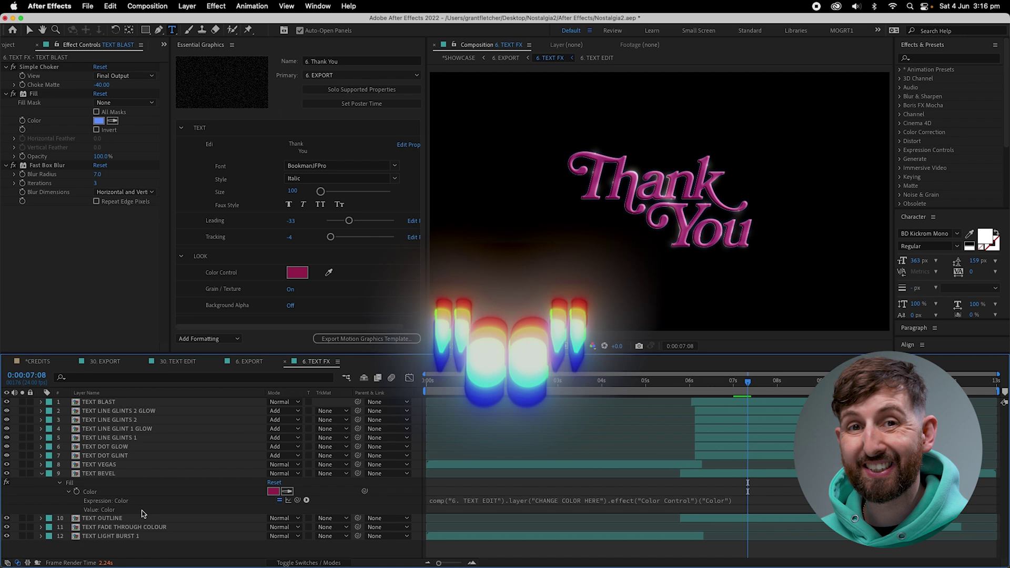
{"action": "left_click", "coordinate": [599, 500]}
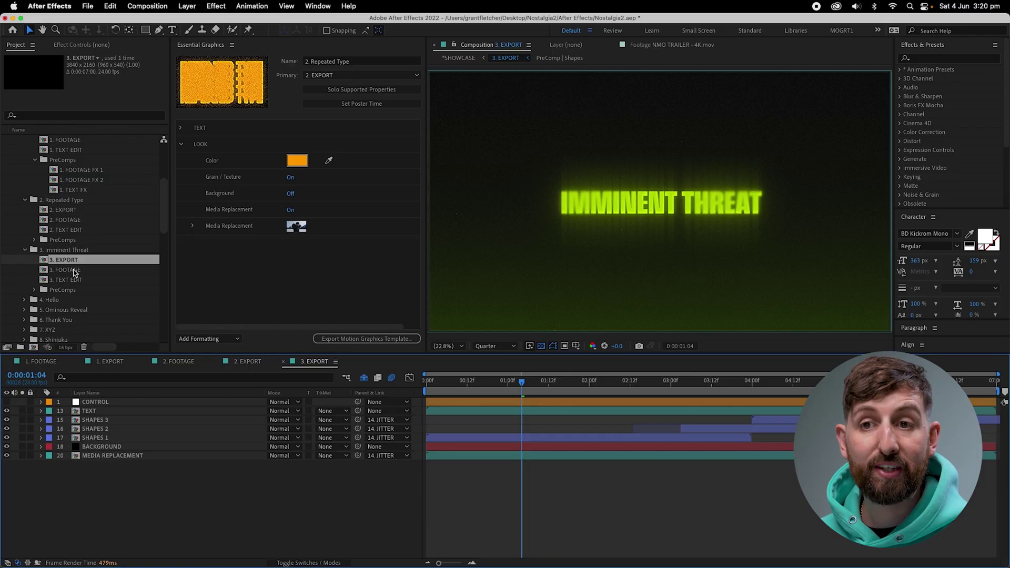
Step: Open the 3. FOOTAGE comp and add NMO TRAILER - 4K.mov to its timeline
{"action": "double_click", "coordinate": [68, 269]}
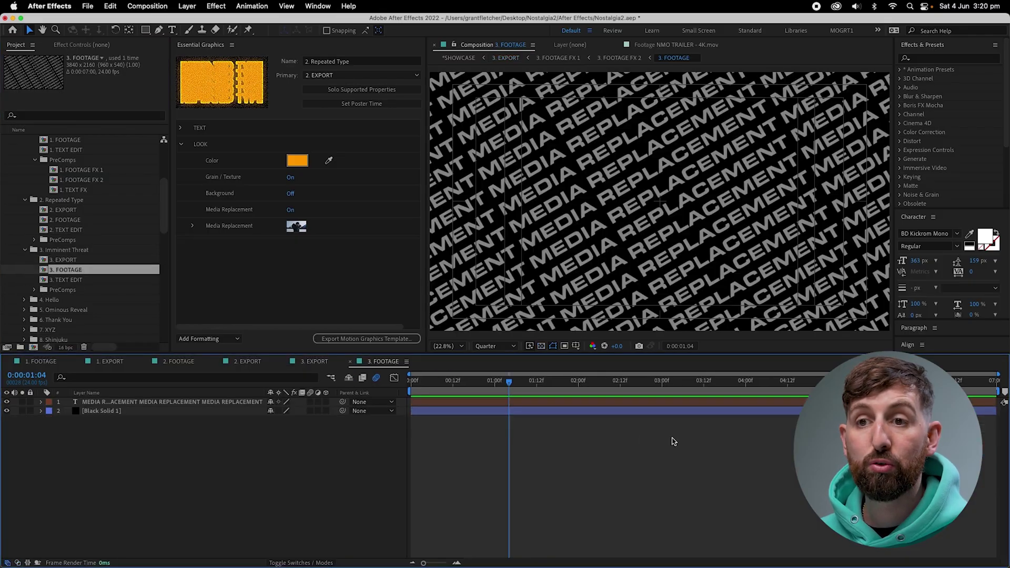
{"action": "scroll", "coordinate": [96, 190], "scroll_direction": "up", "scroll_amount": 5}
{"action": "left_click_drag", "start_coordinate": [68, 179], "coordinate": [158, 403]}
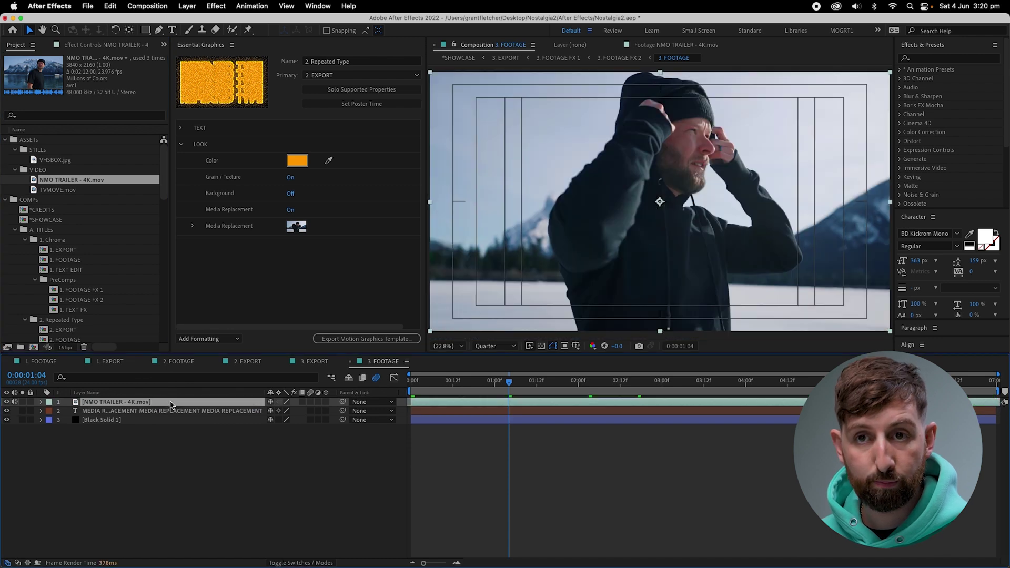
Step: Make 3. EXPORT the Primary comp, with Background off and Media Replacement on
{"action": "left_click", "coordinate": [315, 362]}
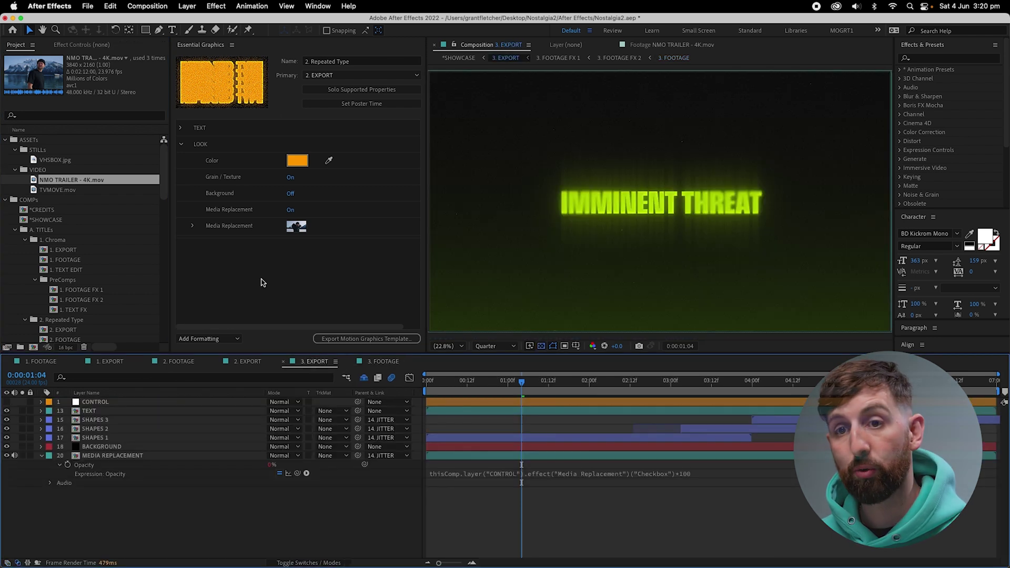
{"action": "left_click", "coordinate": [351, 75]}
{"action": "left_click", "coordinate": [349, 358]}
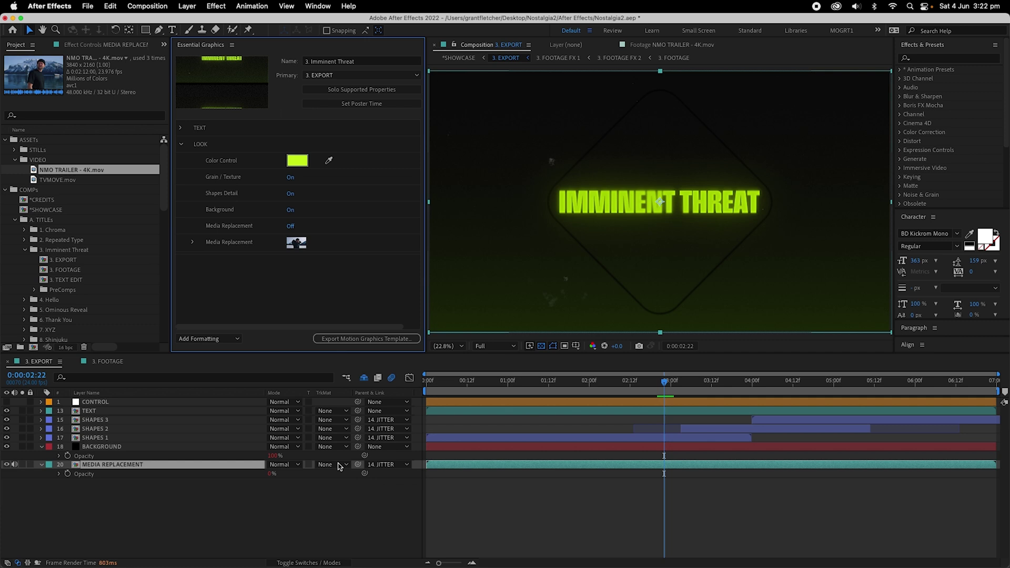
{"action": "left_click", "coordinate": [289, 210]}
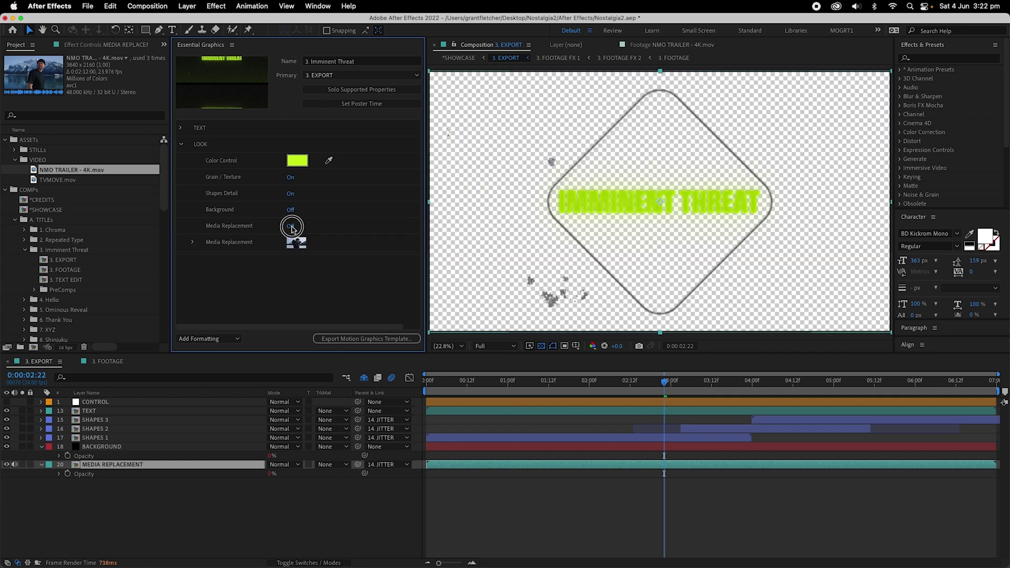
{"action": "left_click", "coordinate": [291, 226]}
{"action": "key", "text": "super+z"}
{"action": "key", "text": "super+z"}
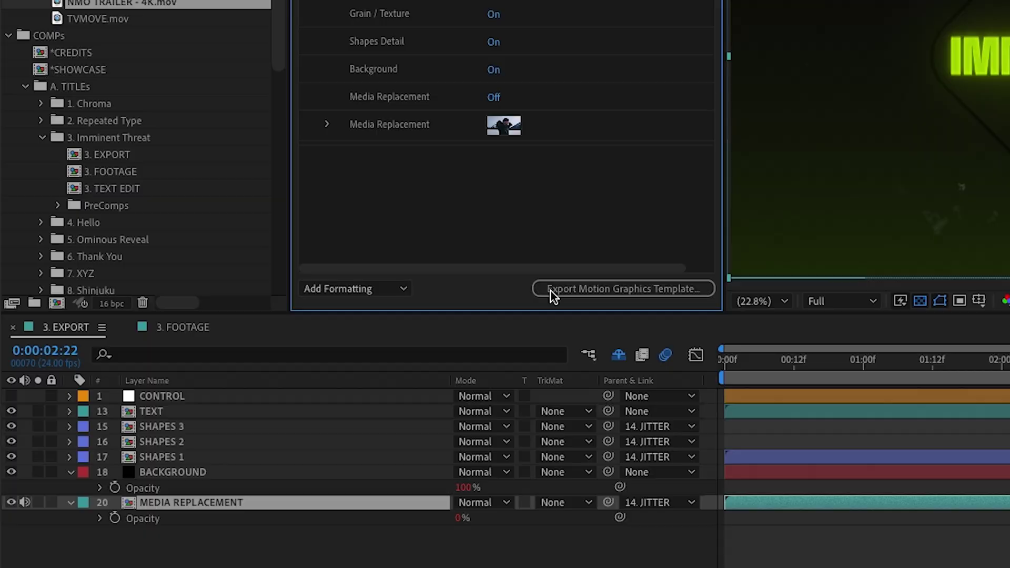
{"action": "left_click", "coordinate": [492, 71]}
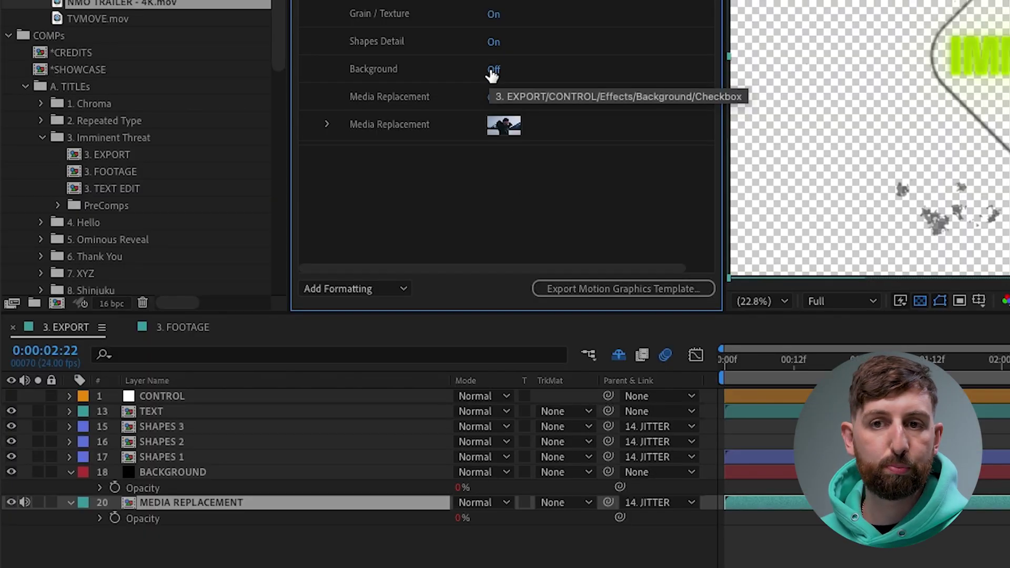
{"action": "left_click", "coordinate": [495, 98]}
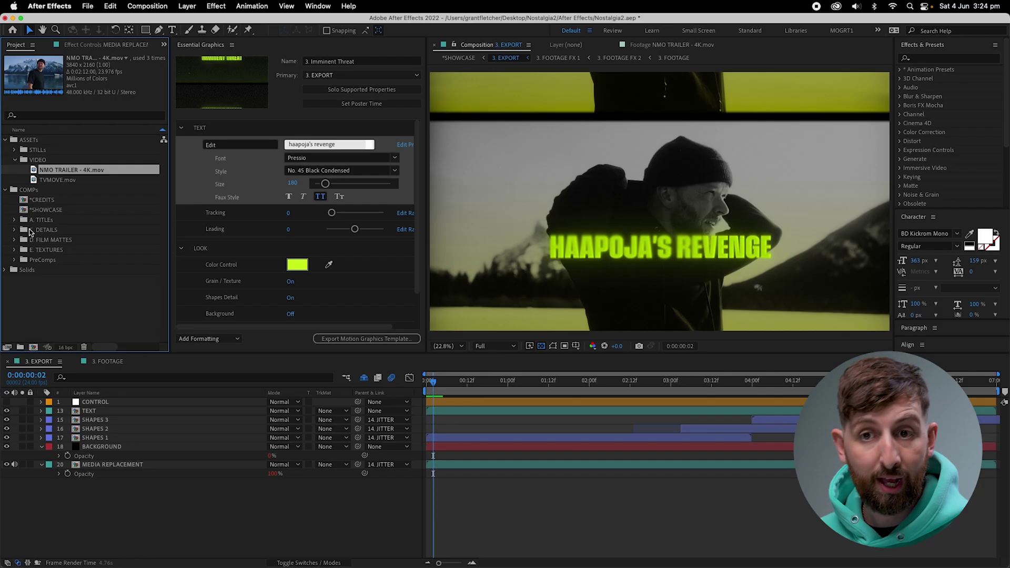
Step: Place FILM MATTE 1 - 16:9 ROUNDED from D. FILM MATTES atop the timeline and uncheck Media Replacement
{"action": "left_click", "coordinate": [14, 240]}
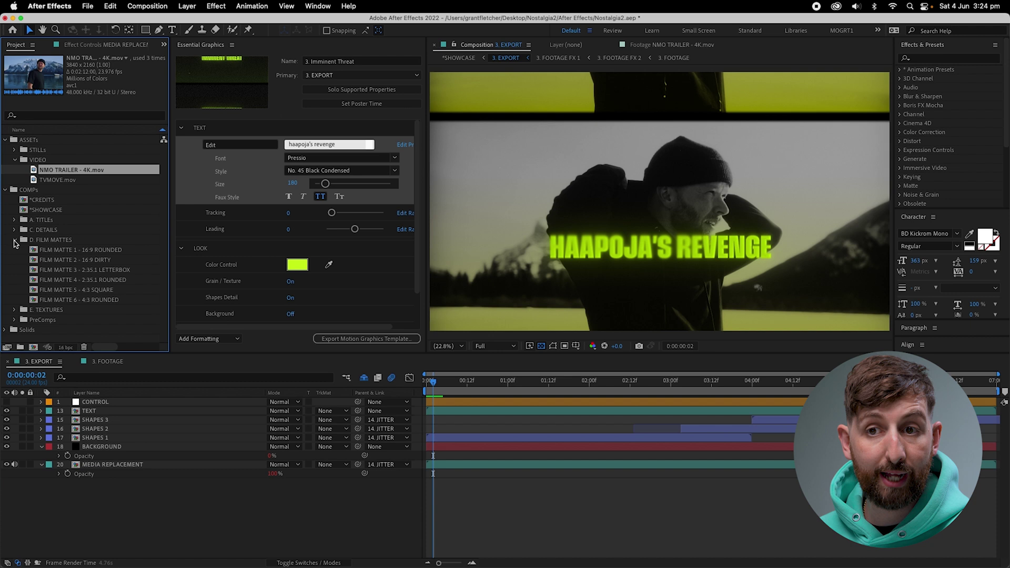
{"action": "left_click", "coordinate": [71, 250]}
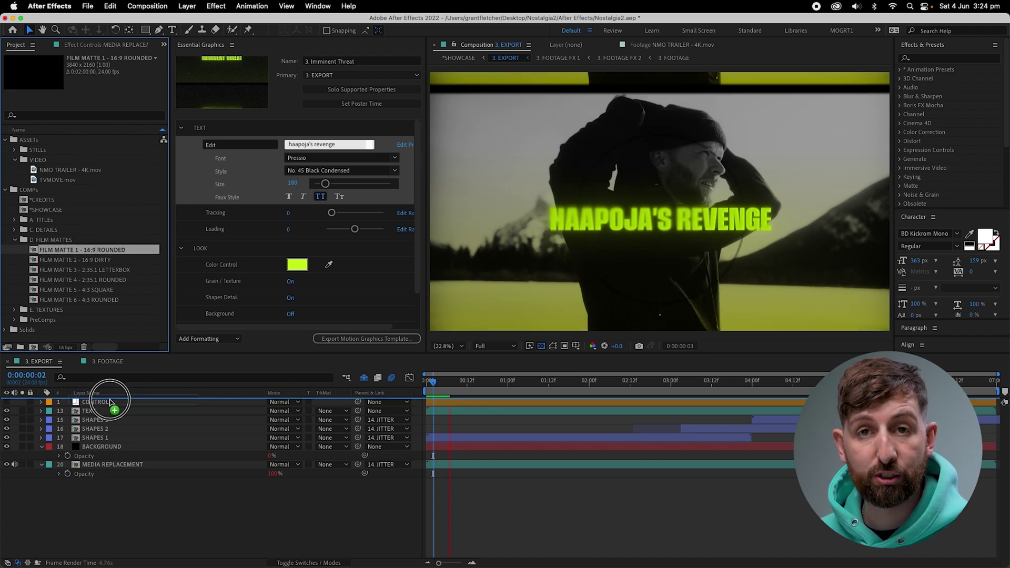
{"action": "left_click_drag", "start_coordinate": [111, 402], "coordinate": [111, 403]}
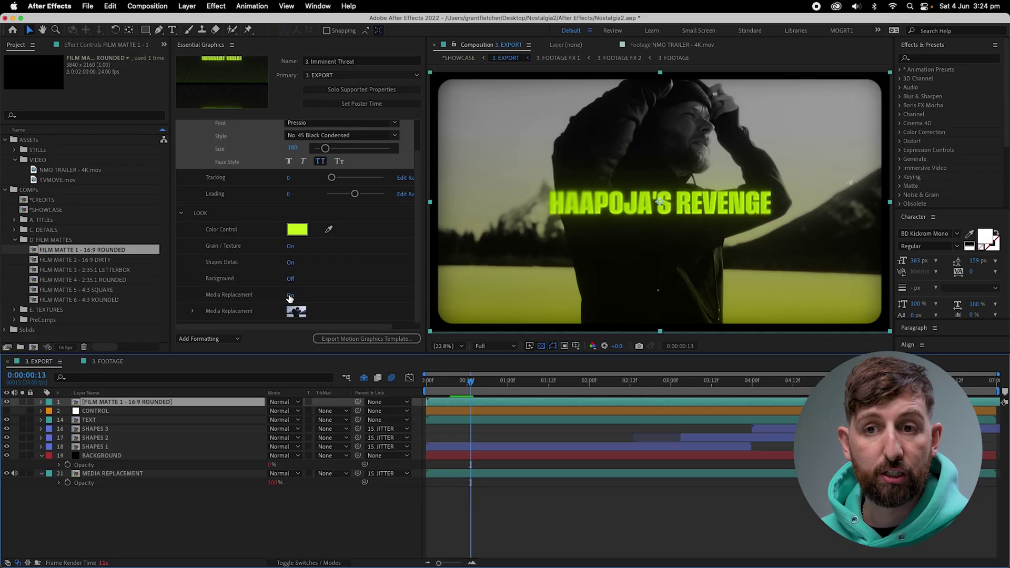
{"action": "left_click", "coordinate": [290, 297]}
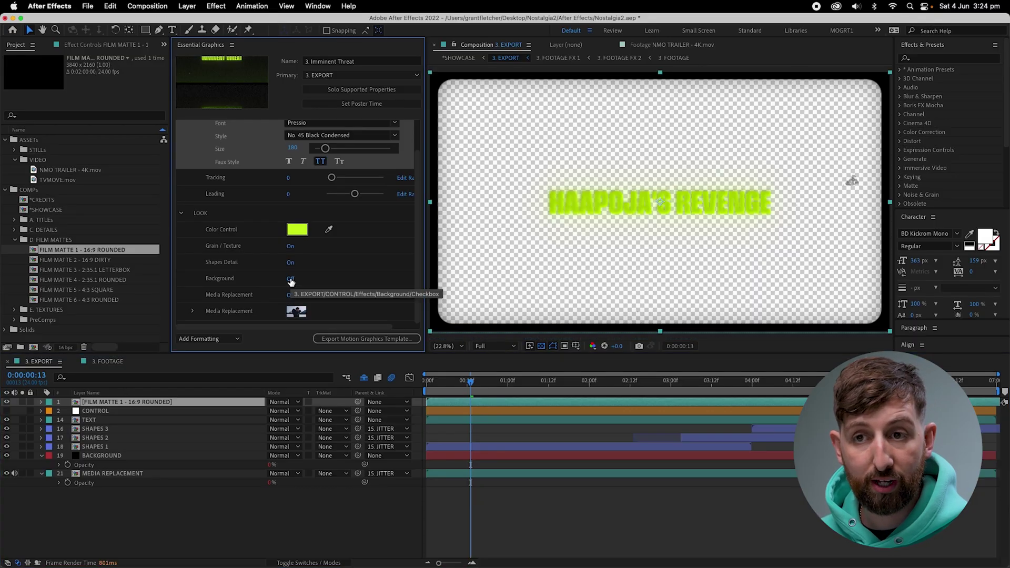
{"action": "left_click", "coordinate": [147, 6]}
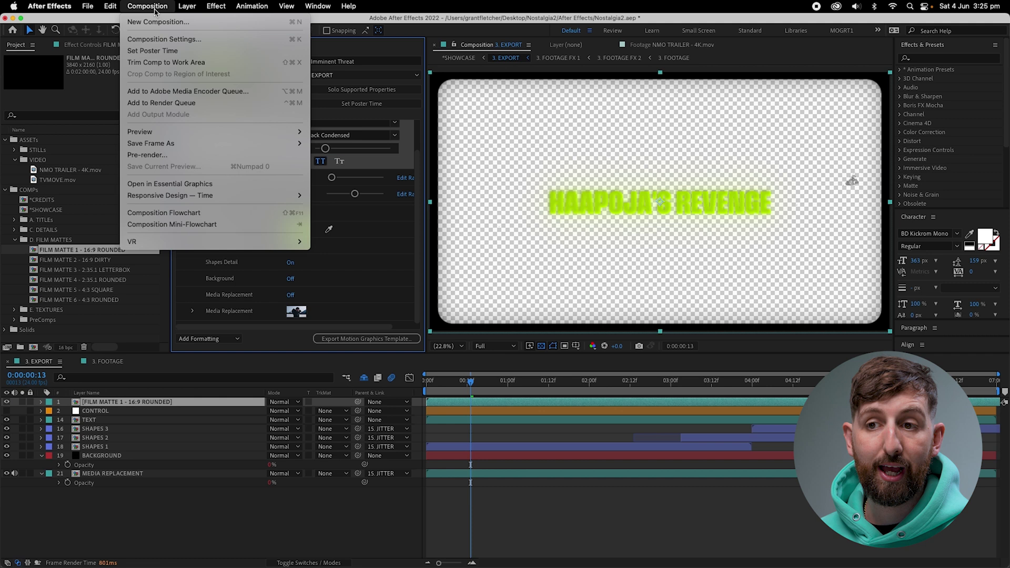
Step: Queue 3. EXPORT to render as Apple ProRes 4444 with RGB + Alpha, then return to Premiere Pro
{"action": "left_click", "coordinate": [173, 103]}
{"action": "left_click", "coordinate": [88, 426]}
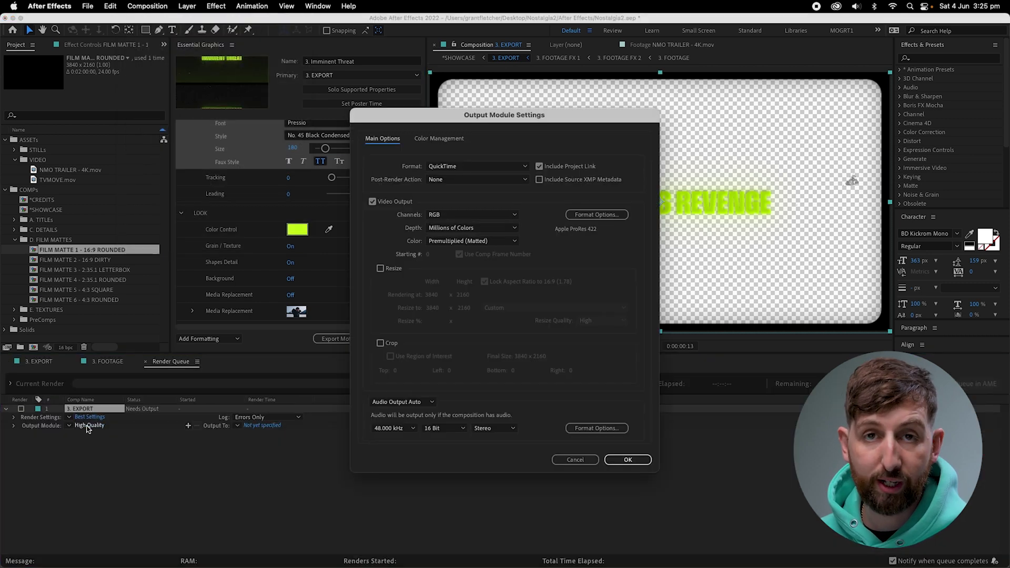
{"action": "left_click", "coordinate": [597, 215]}
{"action": "left_click", "coordinate": [284, 121]}
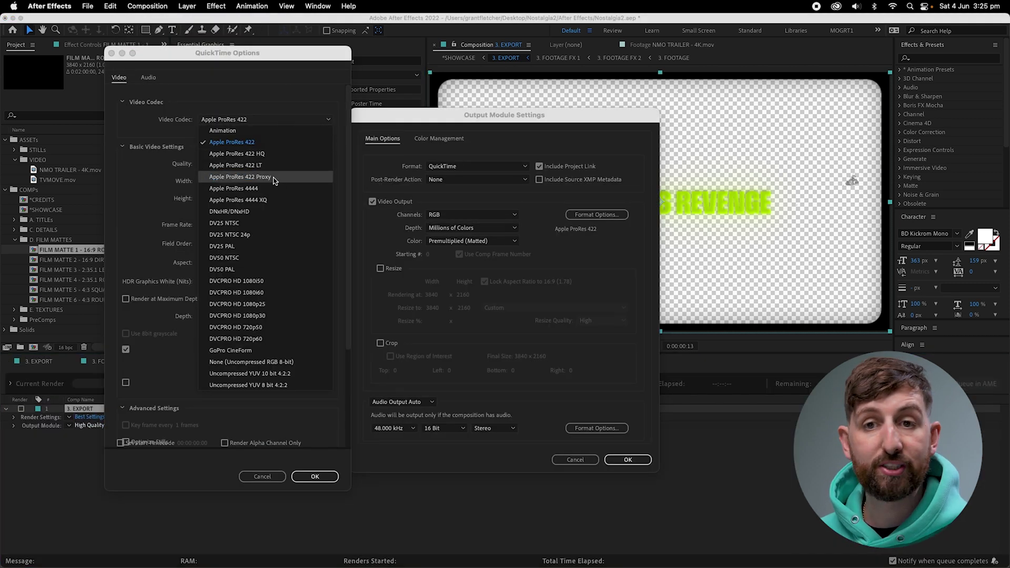
{"action": "left_click", "coordinate": [248, 189]}
{"action": "left_click", "coordinate": [314, 476]}
{"action": "left_click", "coordinate": [465, 214]}
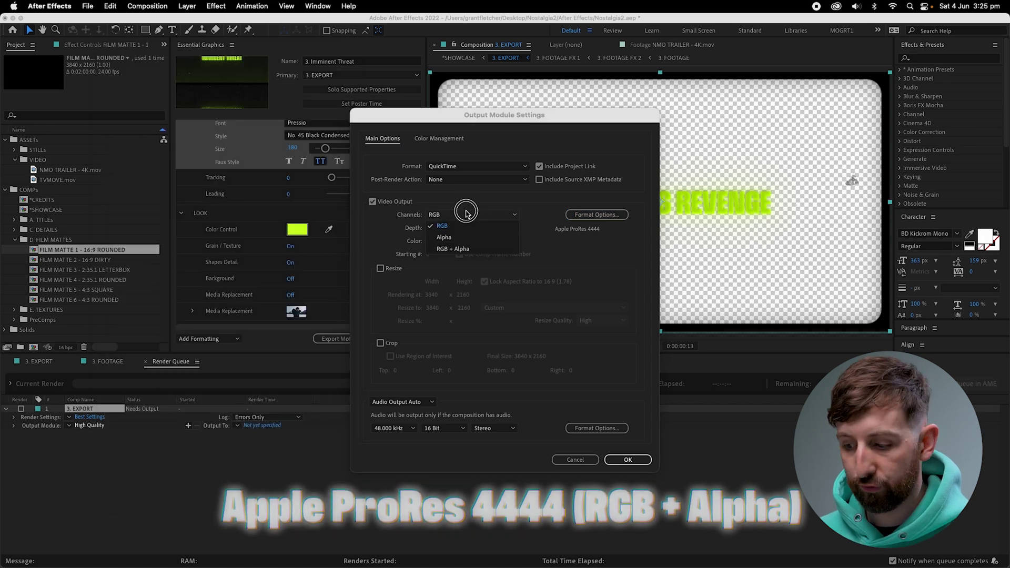
{"action": "left_click", "coordinate": [460, 249]}
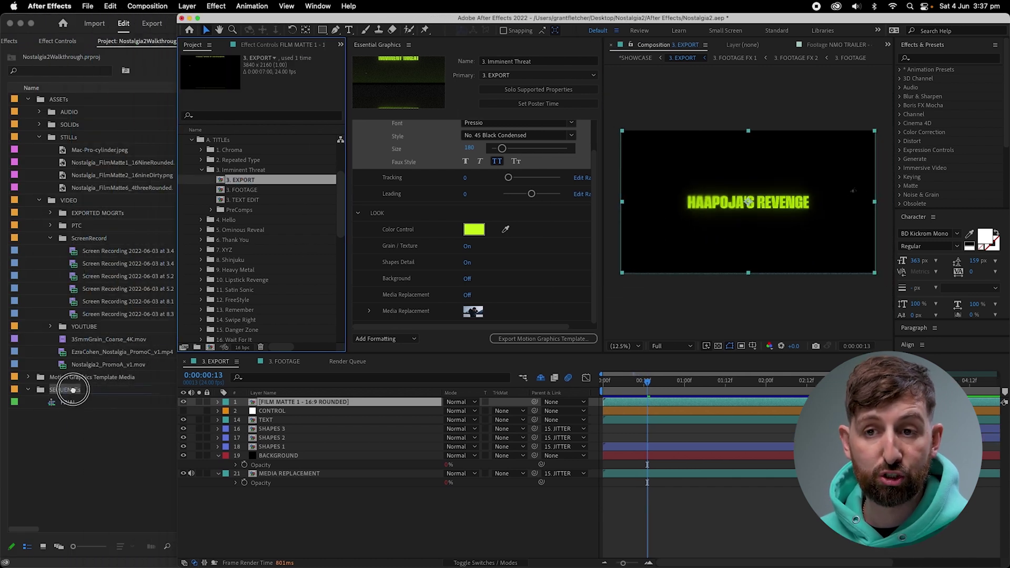
{"action": "left_click", "coordinate": [100, 402]}
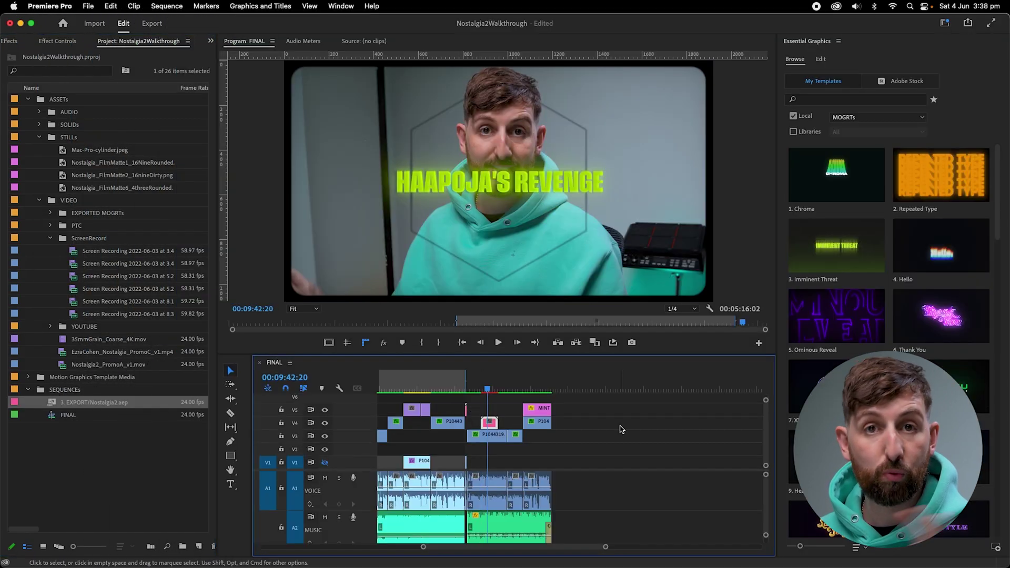